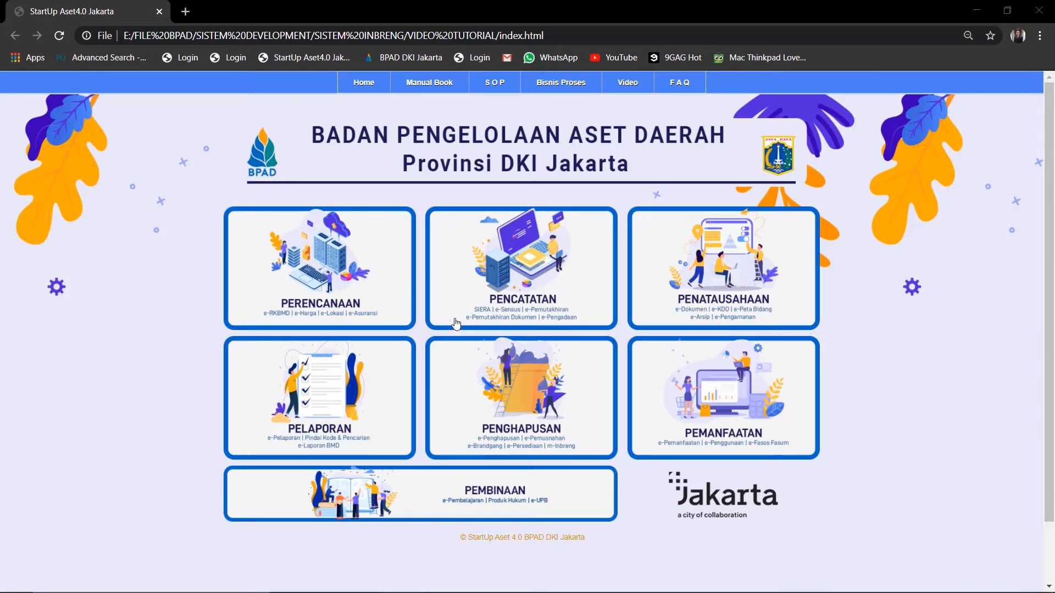
Open the PENGHAPUSAN section of the StartUp Aset 4.0 BPAD portal in a new tab
{"action": "left_click", "coordinate": [516, 407]}
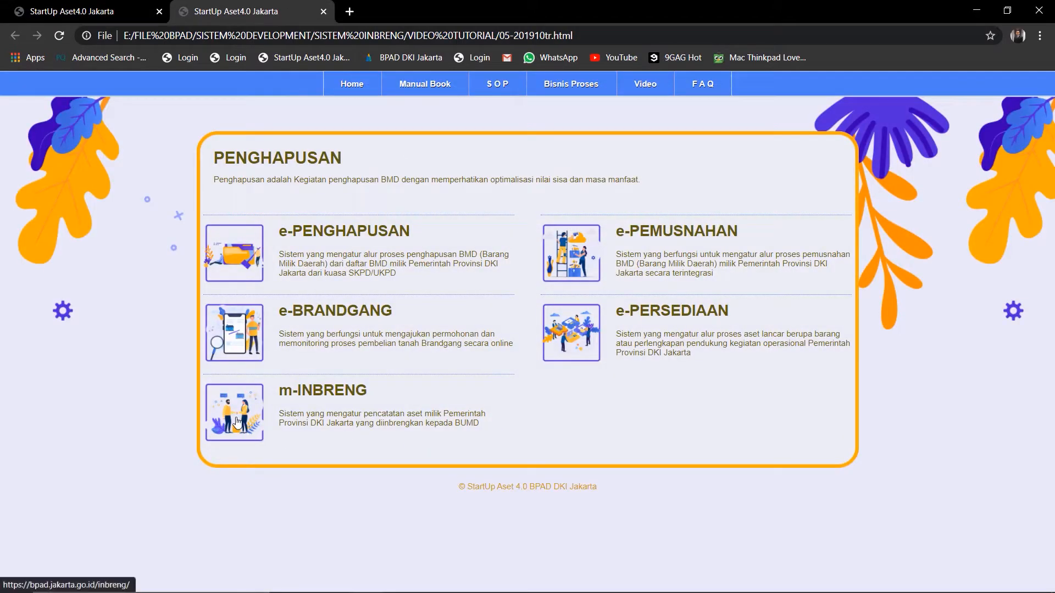
Open m-INBRENG and log in with the PAL Jaya staff username and password
{"action": "left_click", "coordinate": [321, 443]}
{"action": "left_click", "coordinate": [153, 358]}
{"action": "type", "text": "staf_paljaya"}
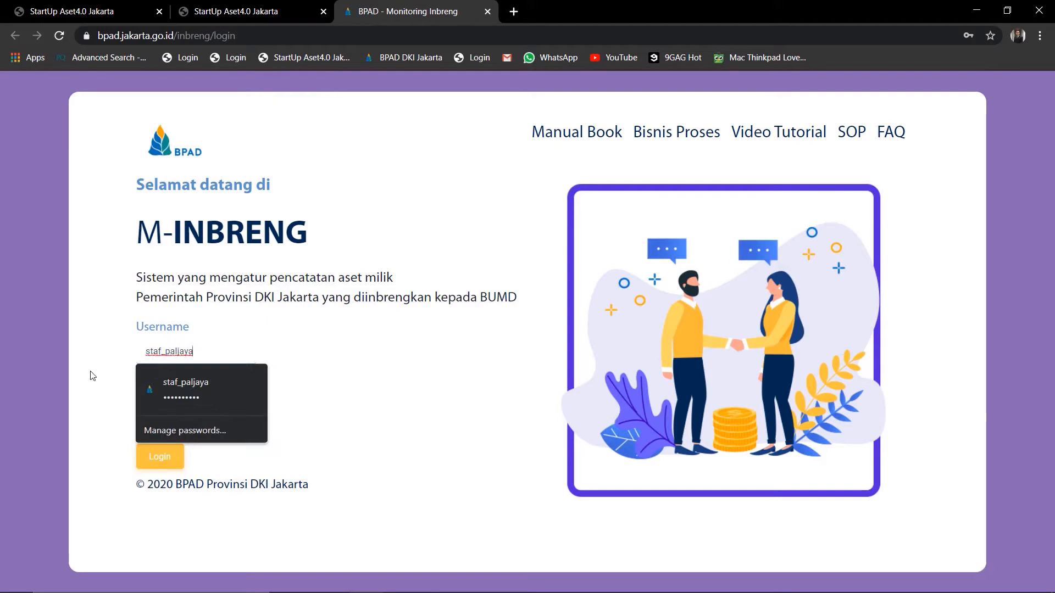
{"action": "left_click", "coordinate": [164, 409]}
{"action": "type", "text": "123"}
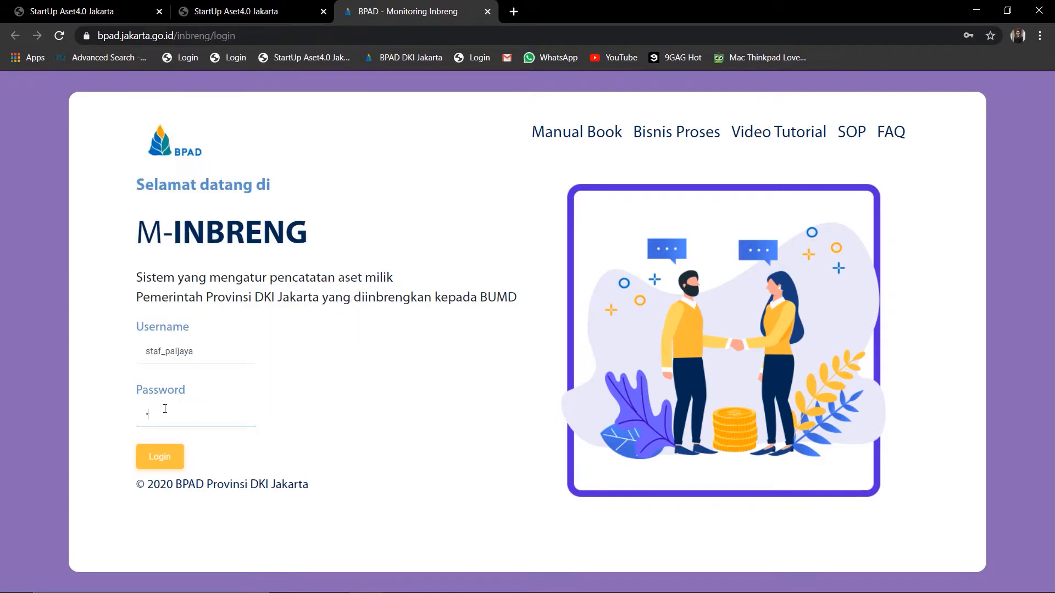
{"action": "left_click", "coordinate": [183, 452]}
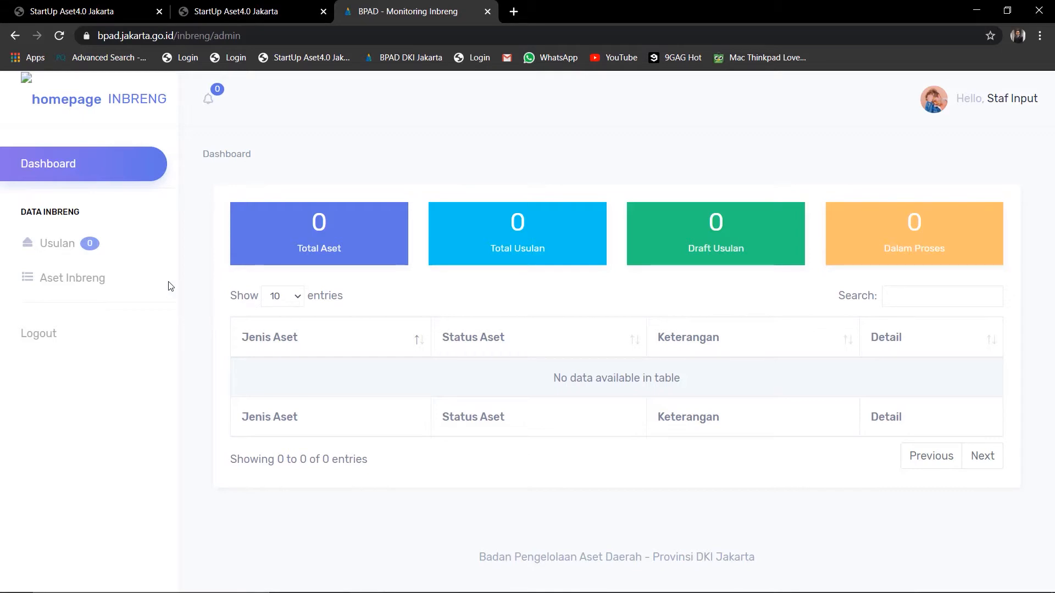
Open the Usulan page and scroll through its empty proposal lists
{"action": "left_click", "coordinate": [65, 252]}
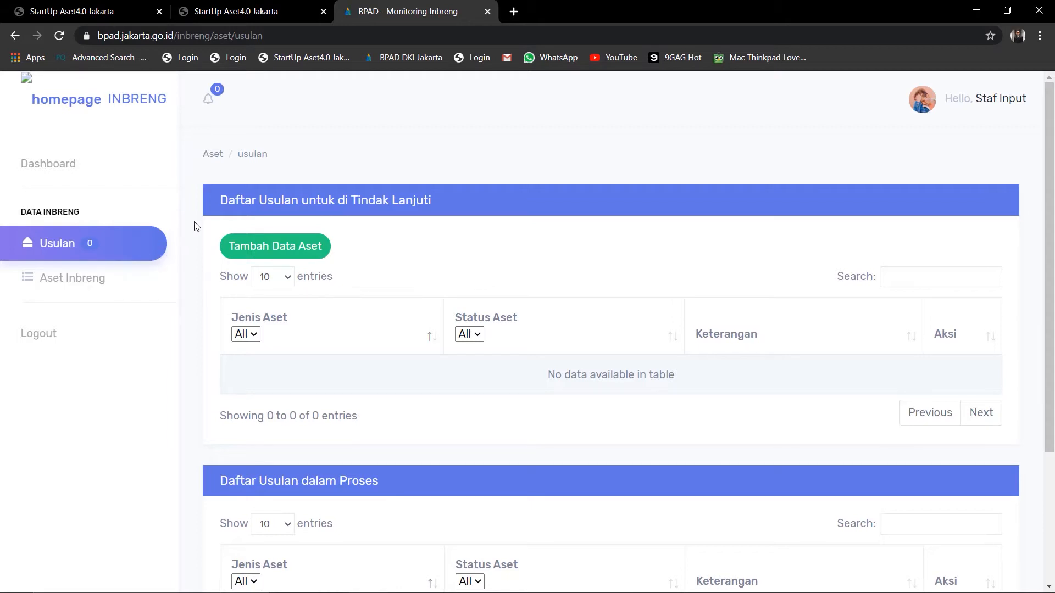
{"action": "scroll", "coordinate": [192, 285], "scroll_direction": "down", "scroll_amount": 1}
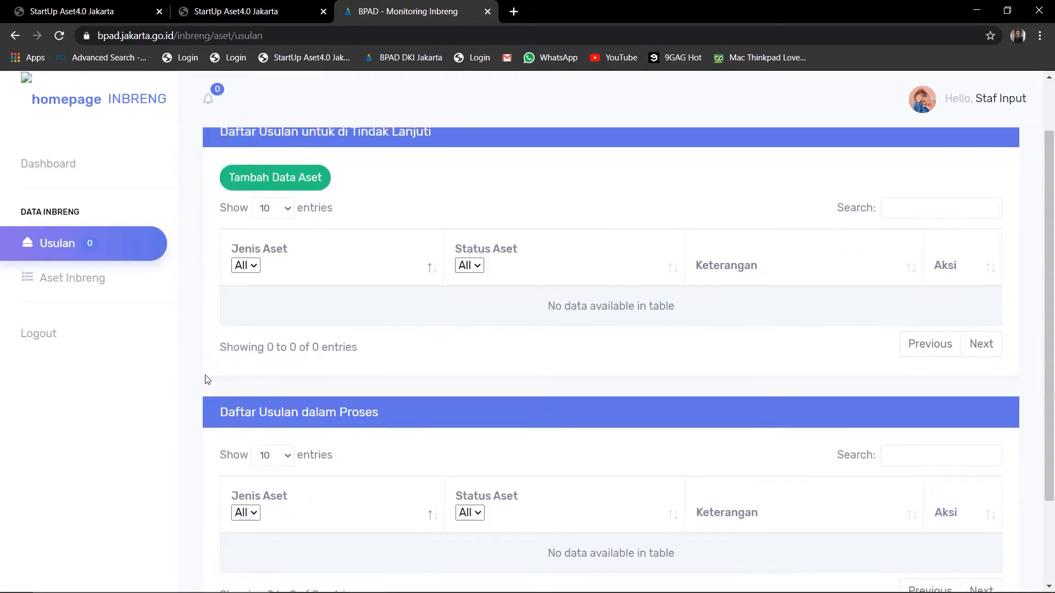
{"action": "scroll", "coordinate": [207, 379], "scroll_direction": "up", "scroll_amount": 1}
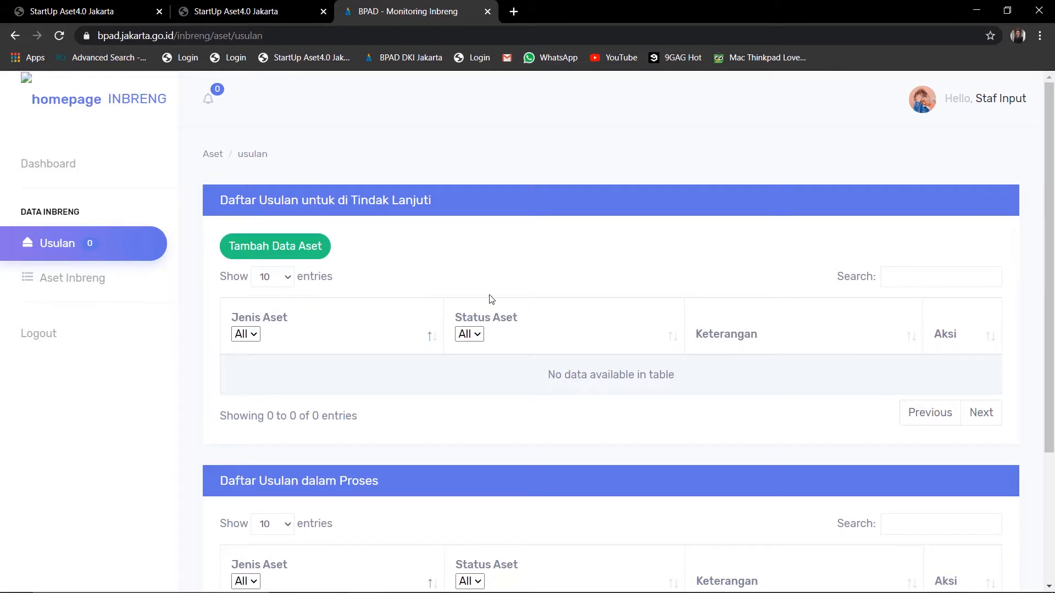
Start a new asset proposal with asset type Tanah and proceed to the data form
{"action": "left_click", "coordinate": [315, 256]}
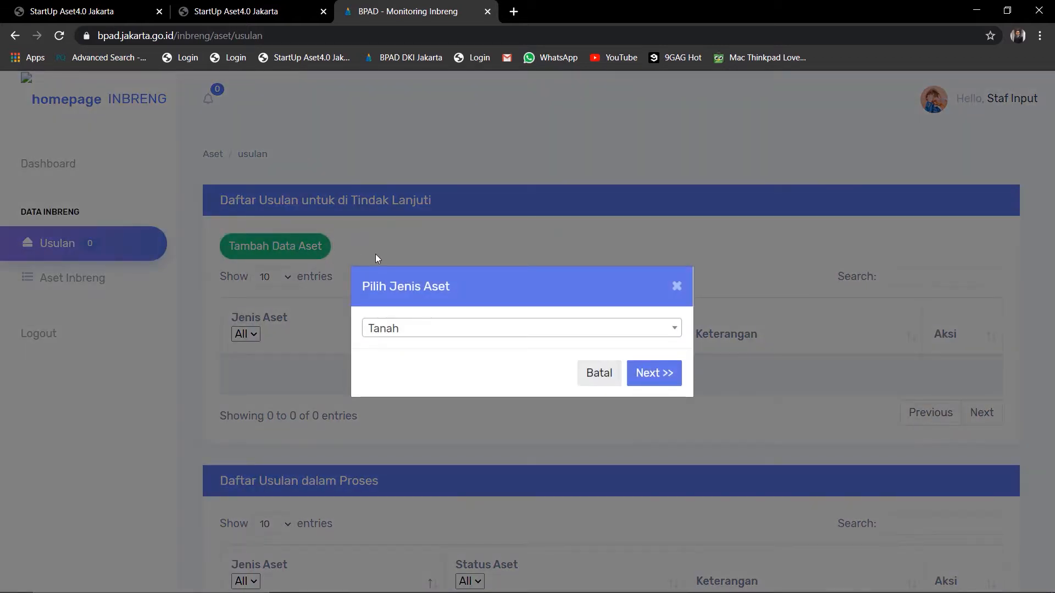
{"action": "left_click", "coordinate": [450, 328]}
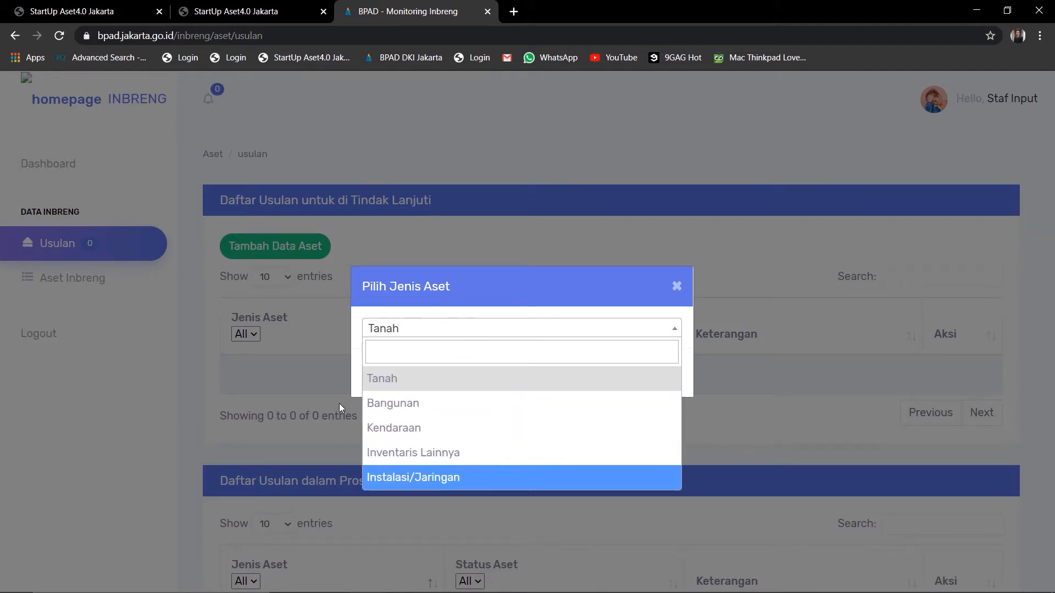
{"action": "left_click", "coordinate": [385, 380]}
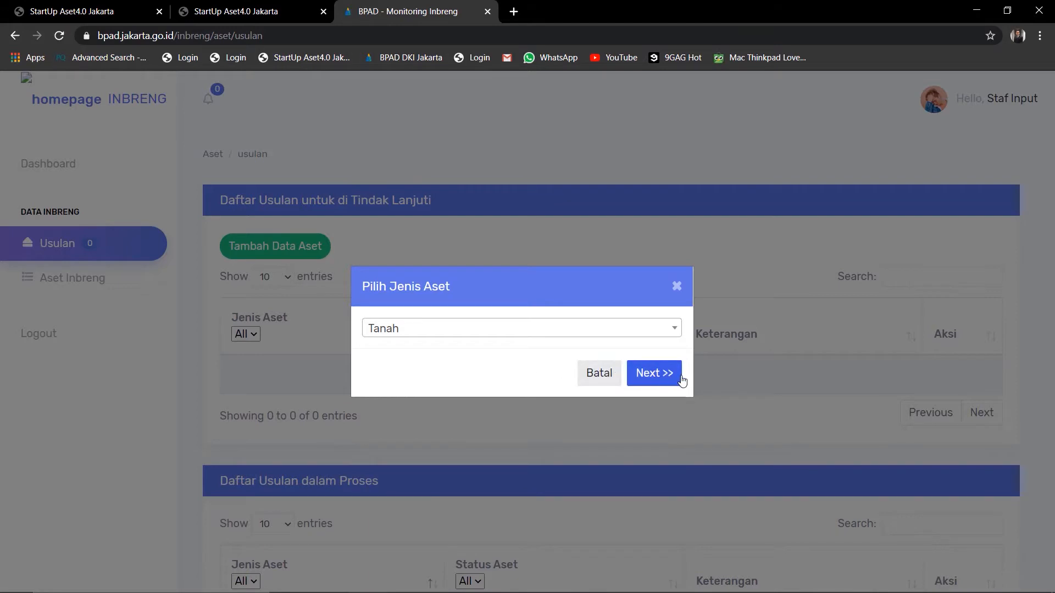
{"action": "left_click", "coordinate": [654, 374]}
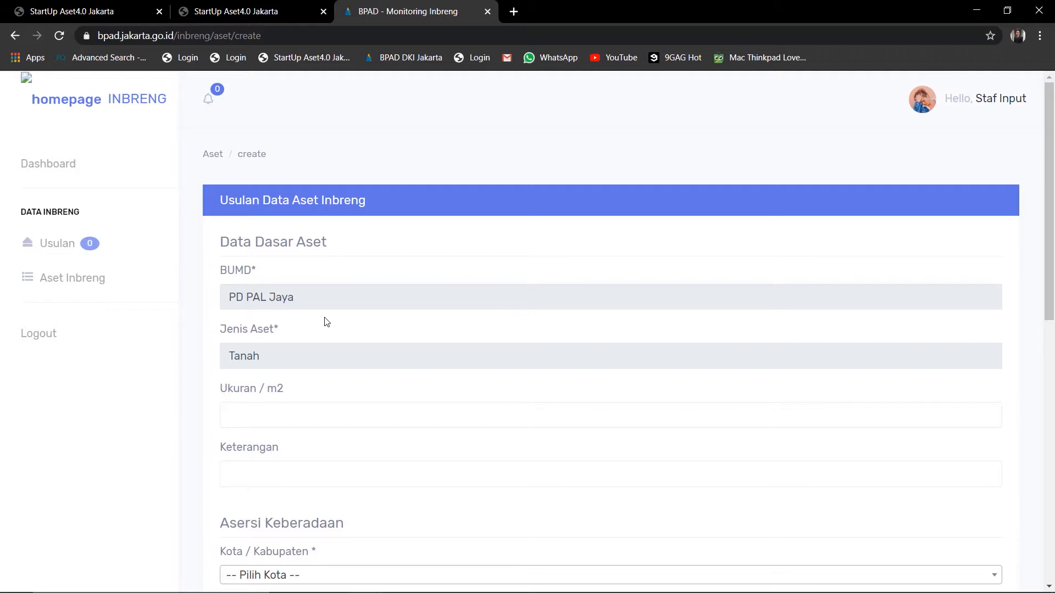
Enter a land area of 1000 m2 with the description 'Tanah kosong'
{"action": "scroll", "coordinate": [307, 321], "scroll_direction": "down", "scroll_amount": 1}
{"action": "left_click", "coordinate": [307, 344]}
{"action": "type", "text": "1000"}
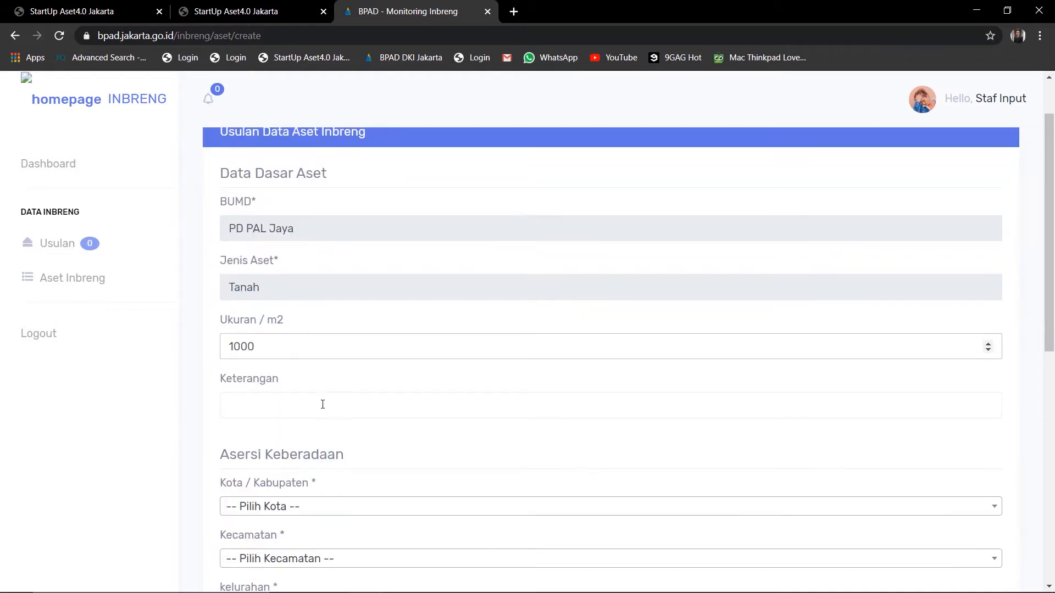
{"action": "left_click", "coordinate": [323, 406]}
{"action": "type", "text": "Tanah kosong"}
Set the location to Kota Jakarta Selatan, Cilandak, Lebak Bulus, postal code 12140, and fill in the street address
{"action": "scroll", "coordinate": [391, 468], "scroll_direction": "down", "scroll_amount": 3}
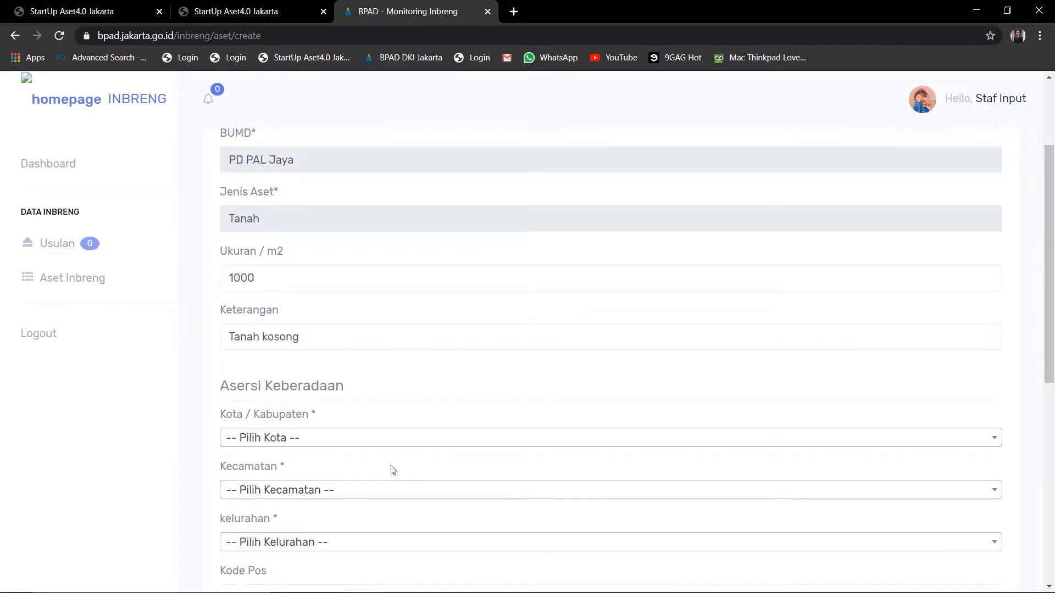
{"action": "left_click", "coordinate": [278, 370]}
{"action": "left_click", "coordinate": [317, 474]}
{"action": "left_click", "coordinate": [321, 421]}
{"action": "left_click", "coordinate": [325, 361]}
{"action": "left_click", "coordinate": [313, 474]}
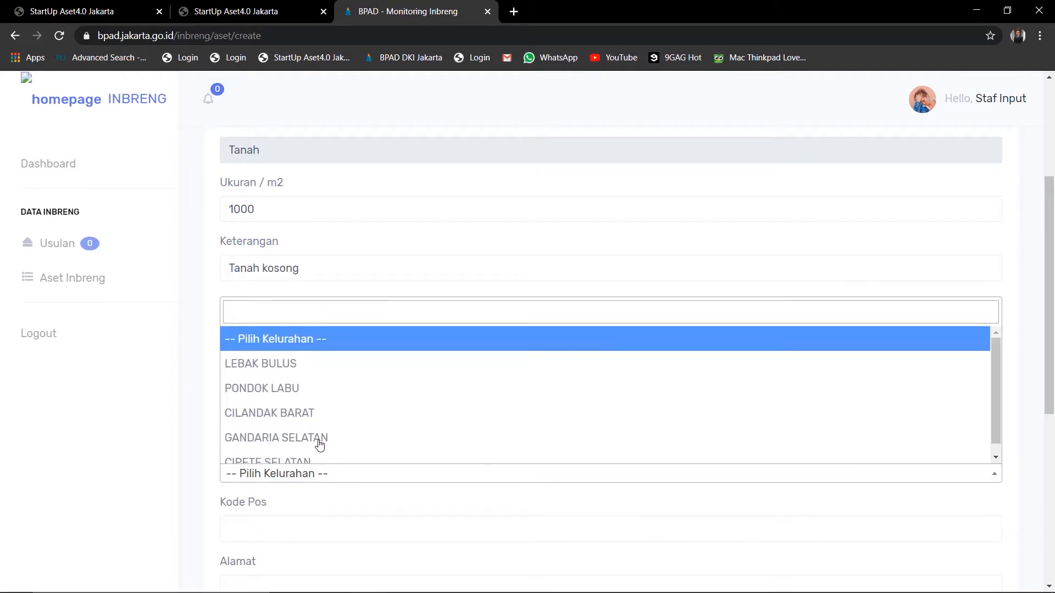
{"action": "left_click", "coordinate": [307, 362]}
{"action": "scroll", "coordinate": [297, 405], "scroll_direction": "down", "scroll_amount": 2}
{"action": "left_click", "coordinate": [293, 391]}
{"action": "type", "text": "121"}
{"action": "left_click", "coordinate": [288, 447]}
{"action": "left_click", "coordinate": [287, 449]}
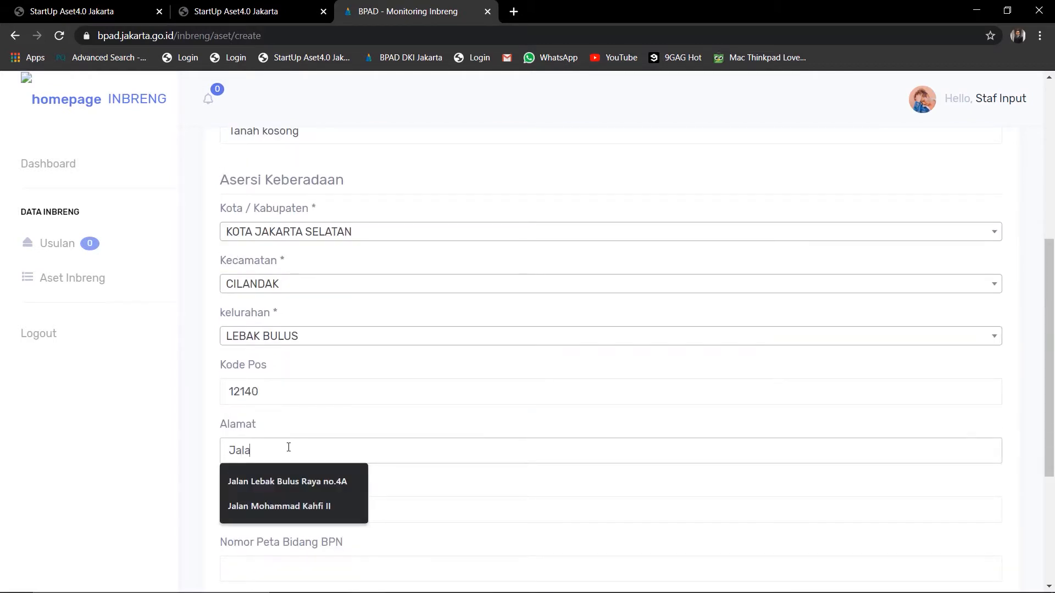
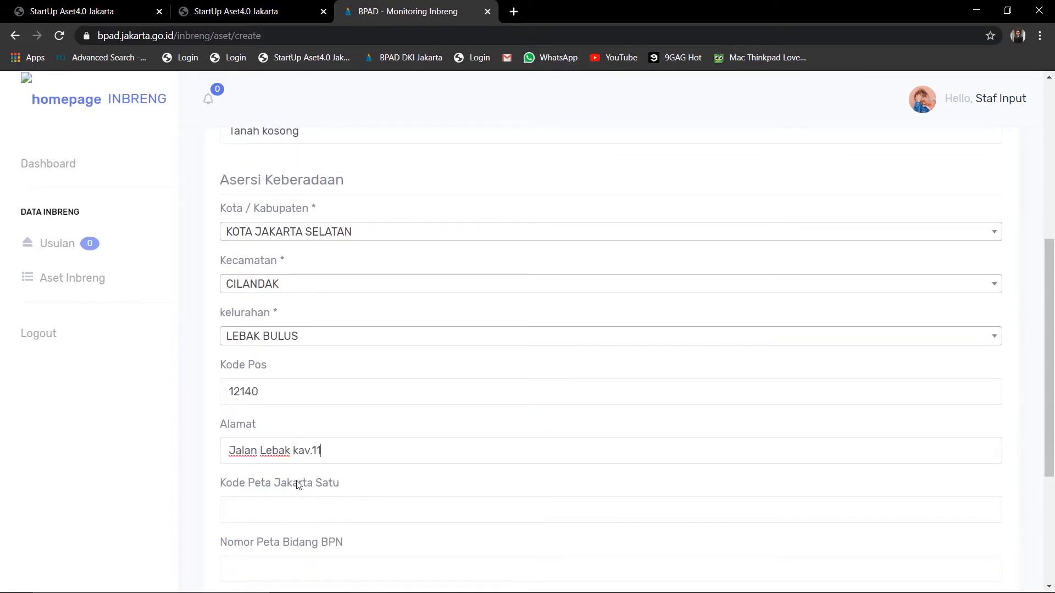
Enter map code 123-efe-456, BPN map number 123456, latitude 6,9802, longitude -9,8694, and continue
{"action": "scroll", "coordinate": [297, 484], "scroll_direction": "down", "scroll_amount": 1}
{"action": "left_click", "coordinate": [301, 438]}
{"action": "type", "text": "123-efe-456"}
{"action": "scroll", "coordinate": [303, 439], "scroll_direction": "down", "scroll_amount": 2}
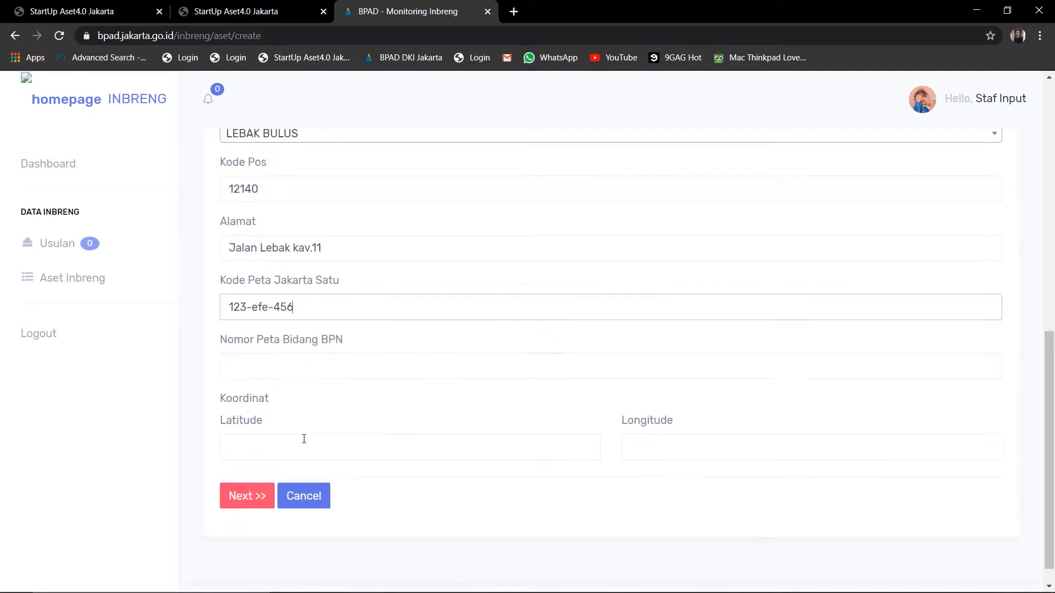
{"action": "left_click", "coordinate": [297, 362]}
{"action": "type", "text": "123456"}
{"action": "left_click", "coordinate": [299, 440]}
{"action": "type", "text": "6,9802"}
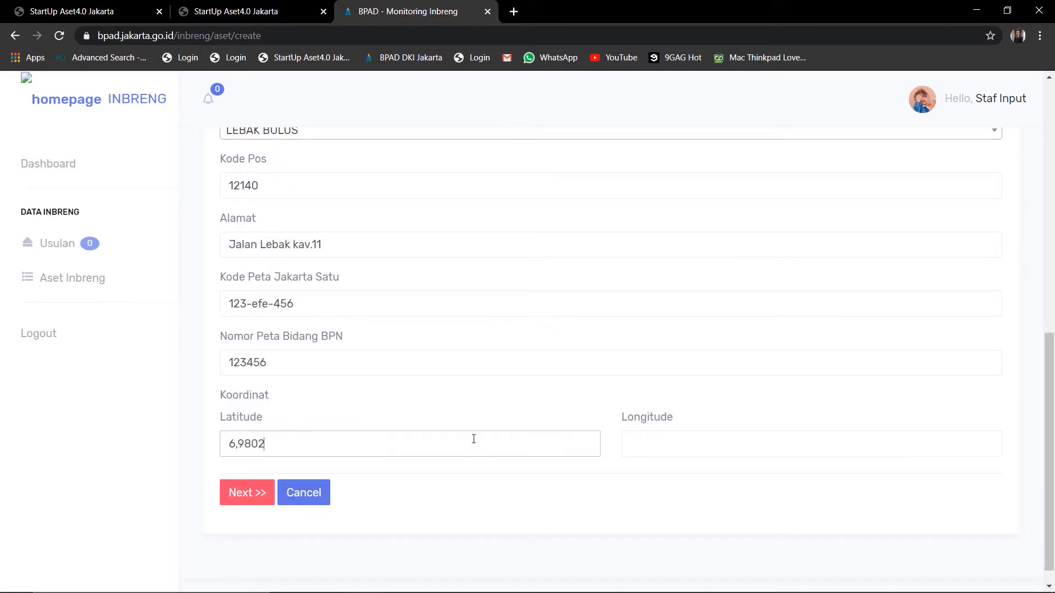
{"action": "left_click", "coordinate": [733, 442]}
{"action": "type", "text": "-9,8694"}
{"action": "left_click", "coordinate": [265, 502]}
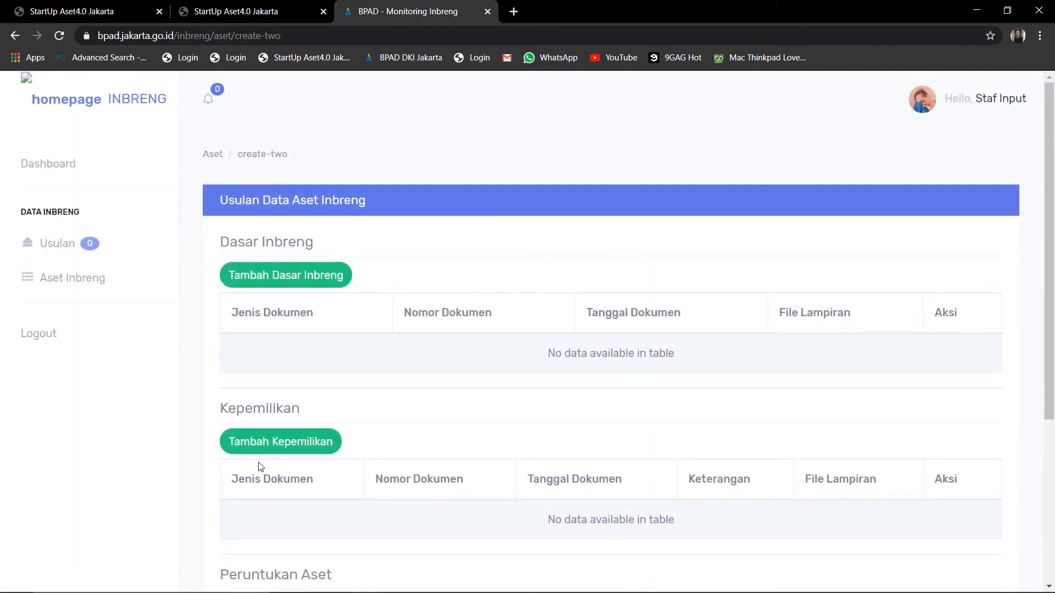
Add a PERDA Dasar Inbreng document bumd/001 dated 14/05/2012 with FILE BUMD.pdf attached
{"action": "scroll", "coordinate": [242, 455], "scroll_direction": "down", "scroll_amount": 2}
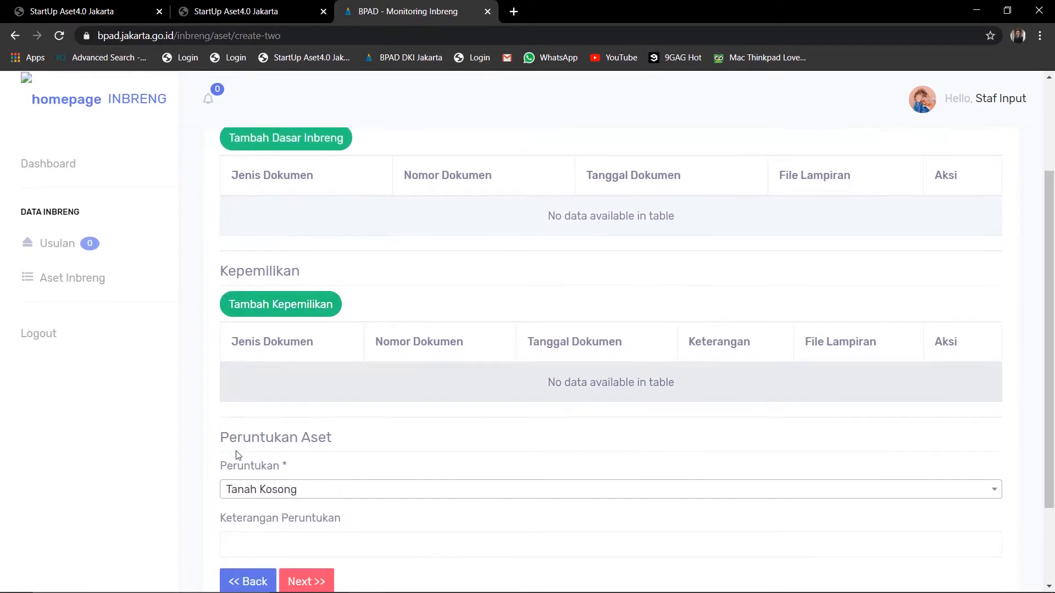
{"action": "scroll", "coordinate": [238, 455], "scroll_direction": "down", "scroll_amount": 1}
{"action": "scroll", "coordinate": [238, 455], "scroll_direction": "up", "scroll_amount": 3}
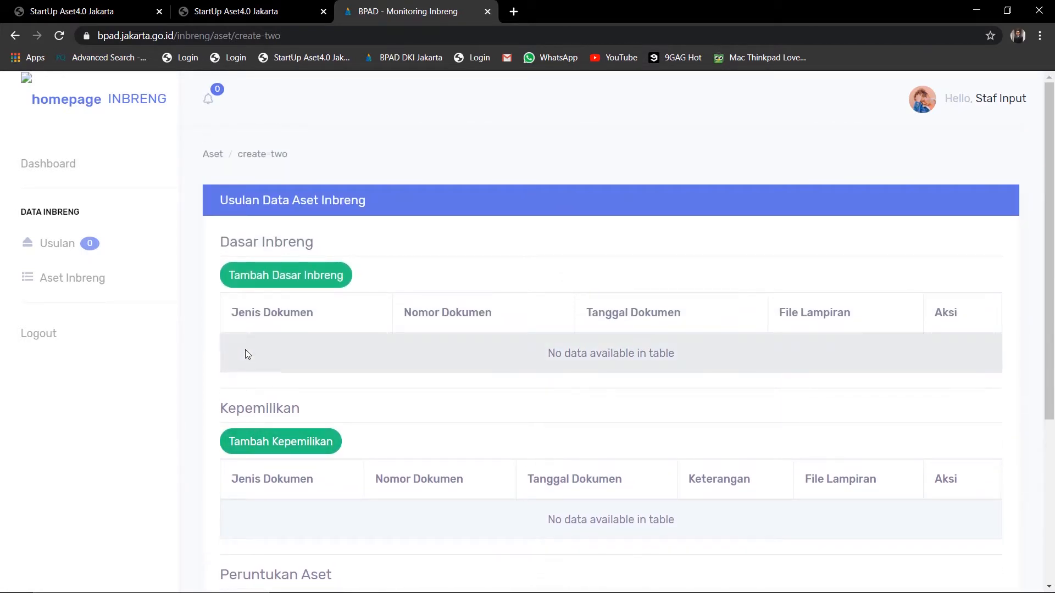
{"action": "left_click", "coordinate": [256, 286]}
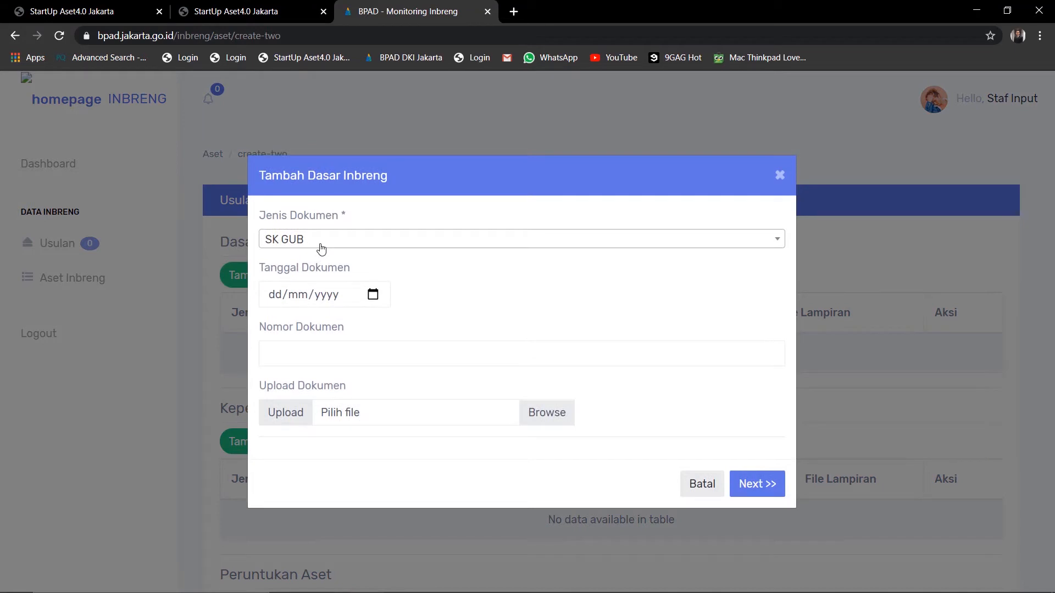
{"action": "left_click", "coordinate": [421, 252]}
{"action": "left_click", "coordinate": [430, 320]}
{"action": "left_click", "coordinate": [269, 297]}
{"action": "type", "text": "14/05/"}
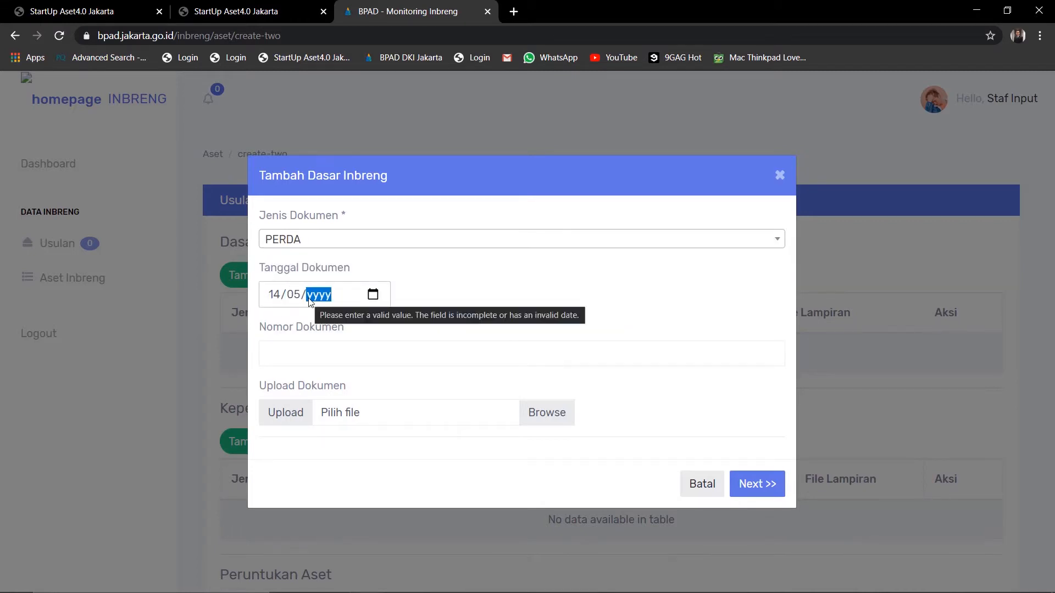
{"action": "type", "text": "2012"}
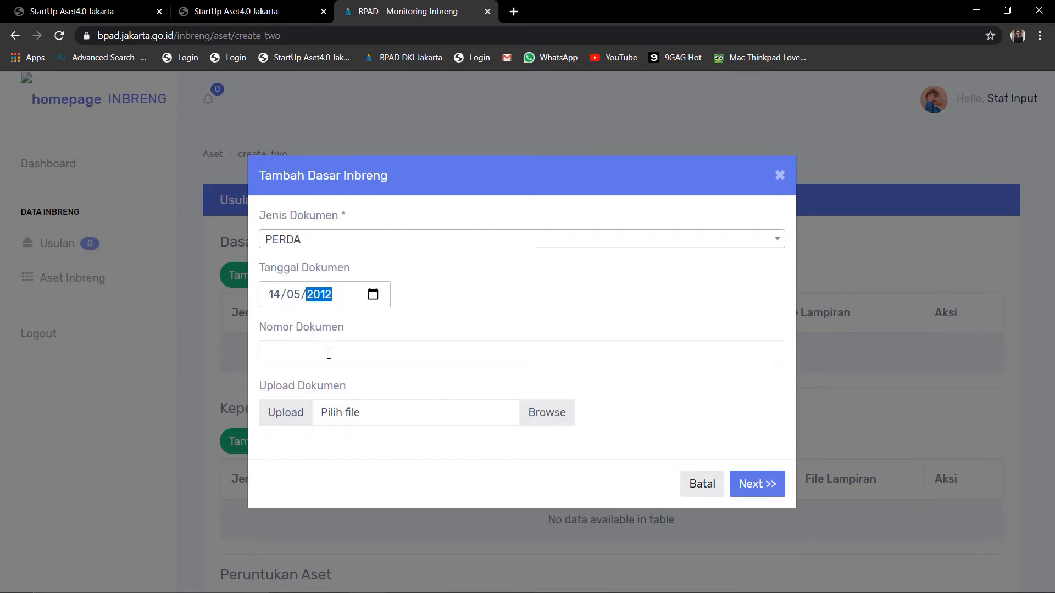
{"action": "left_click", "coordinate": [329, 355]}
{"action": "type", "text": "bumd"}
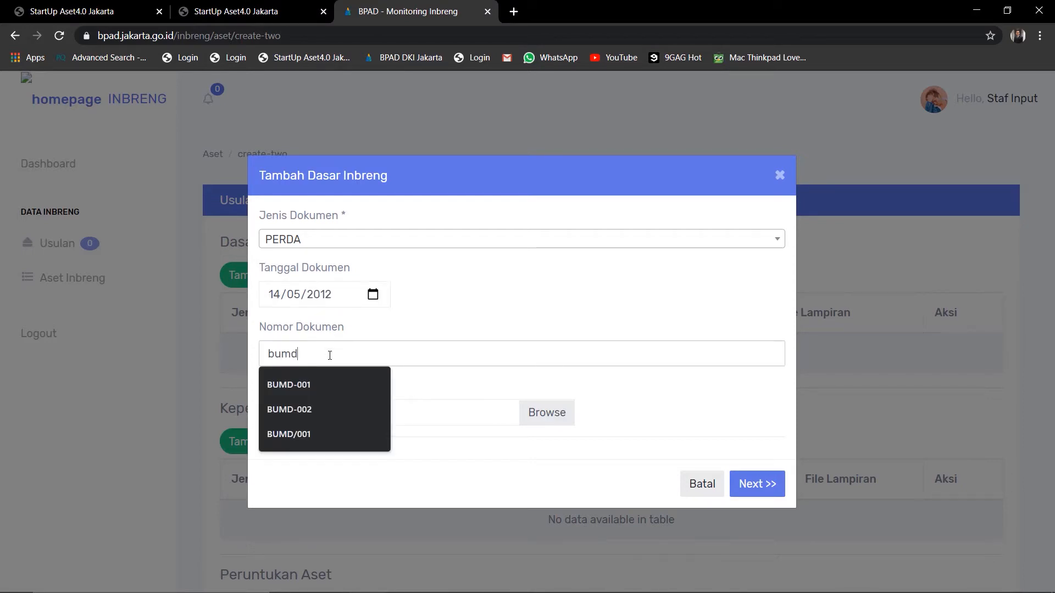
{"action": "type", "text": "/001"}
{"action": "left_click", "coordinate": [383, 410]}
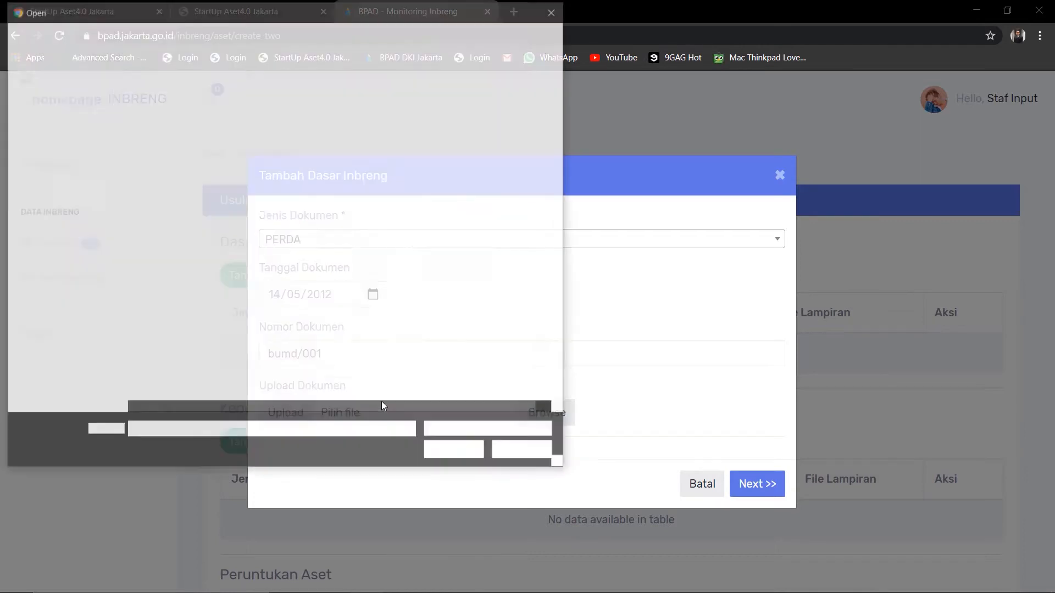
{"action": "left_click", "coordinate": [189, 101]}
{"action": "left_click", "coordinate": [472, 451]}
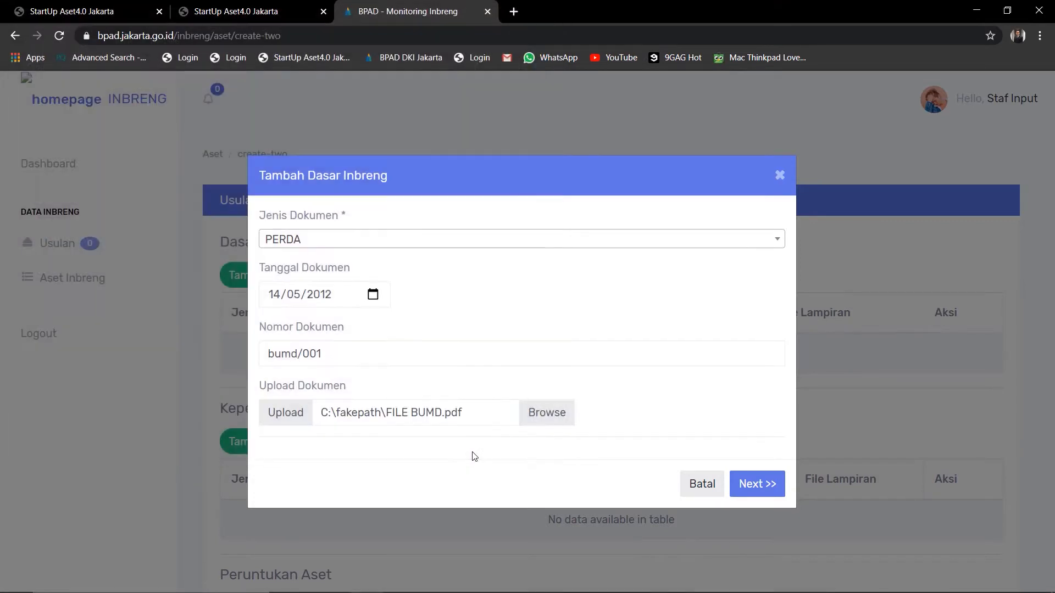
{"action": "left_click", "coordinate": [754, 484]}
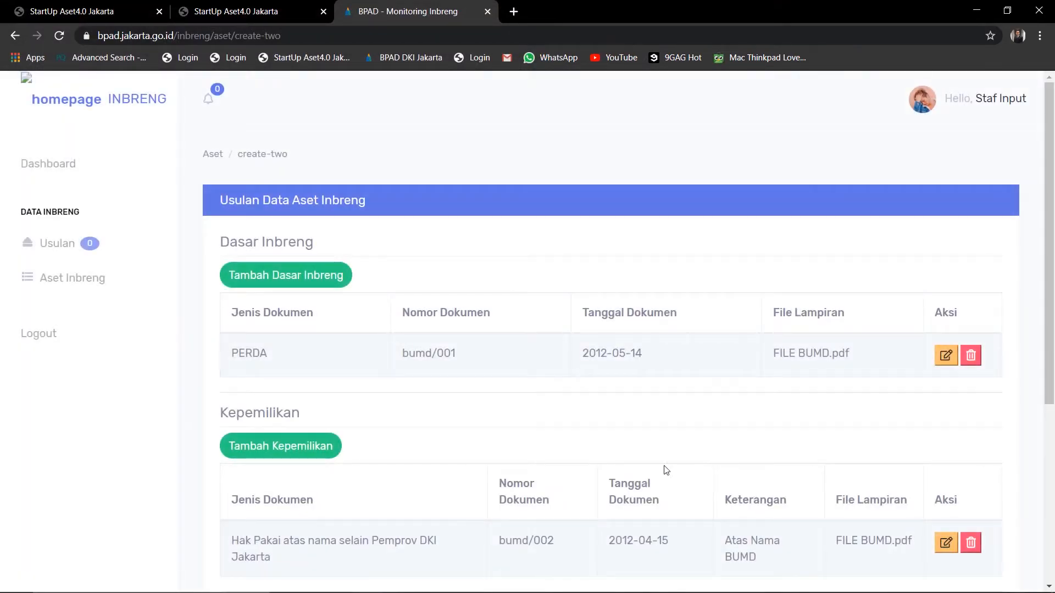
Scroll past the ownership and land-use sections and continue to the Penilaian valuation form
{"action": "scroll", "coordinate": [580, 453], "scroll_direction": "down", "scroll_amount": 1}
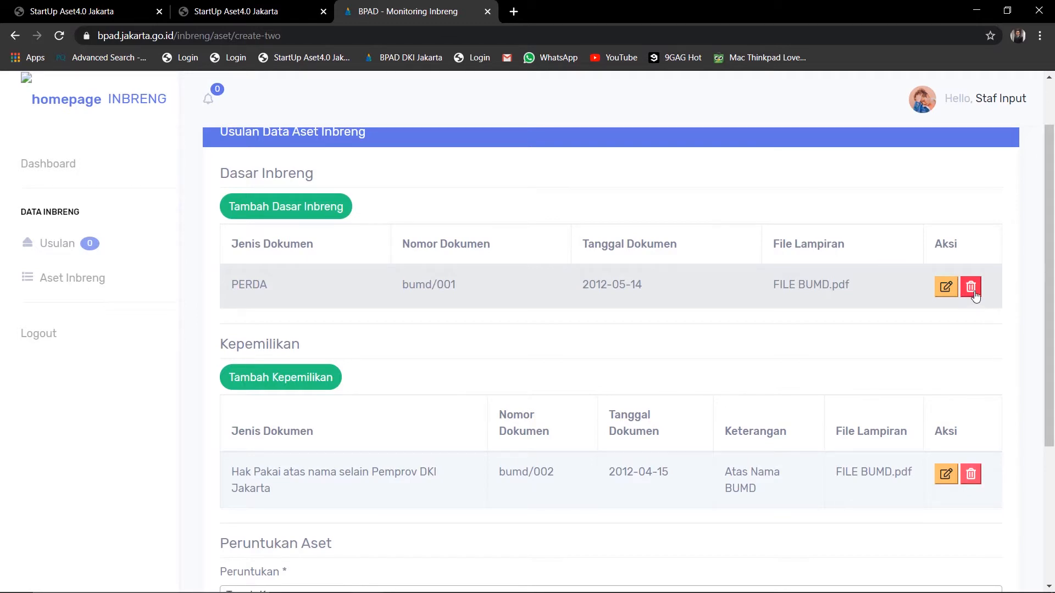
{"action": "scroll", "coordinate": [901, 339], "scroll_direction": "down", "scroll_amount": 4}
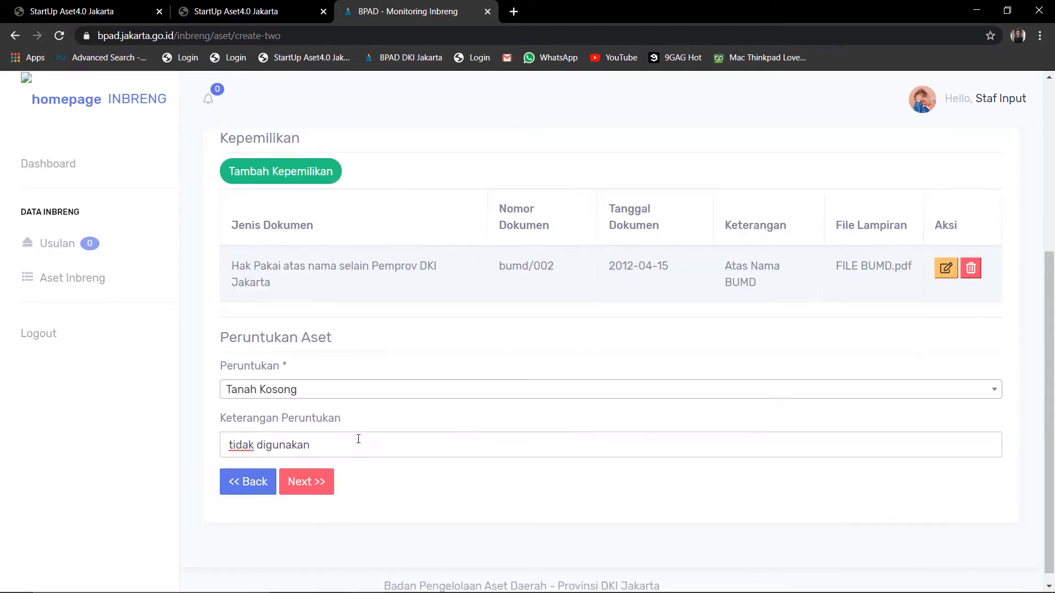
{"action": "left_click", "coordinate": [332, 482]}
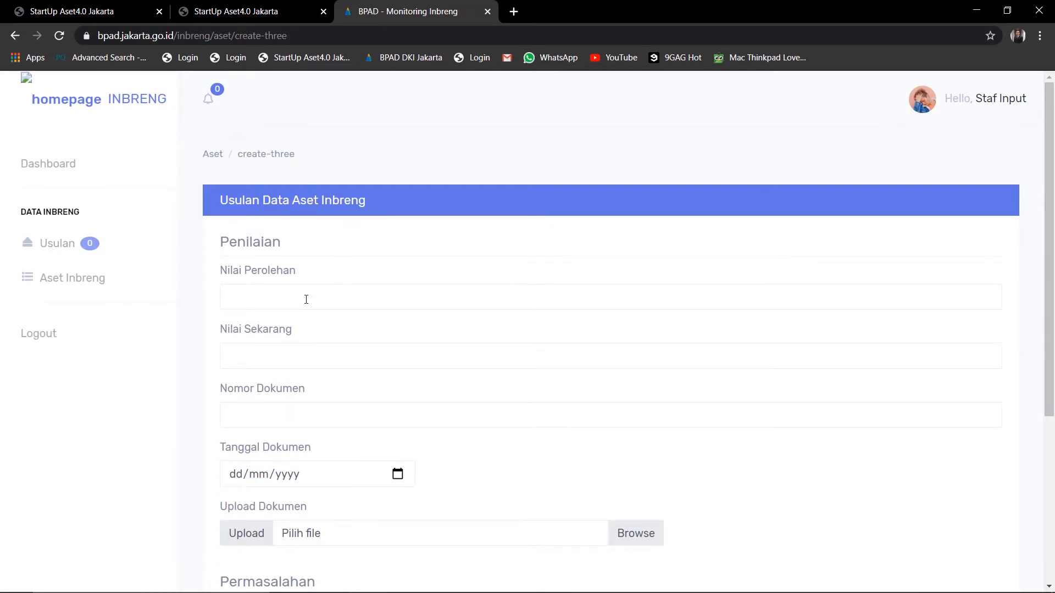
Enter acquisition value 130.000.000 and current value 150.000.000
{"action": "left_click", "coordinate": [306, 299]}
{"action": "type", "text": "1"}
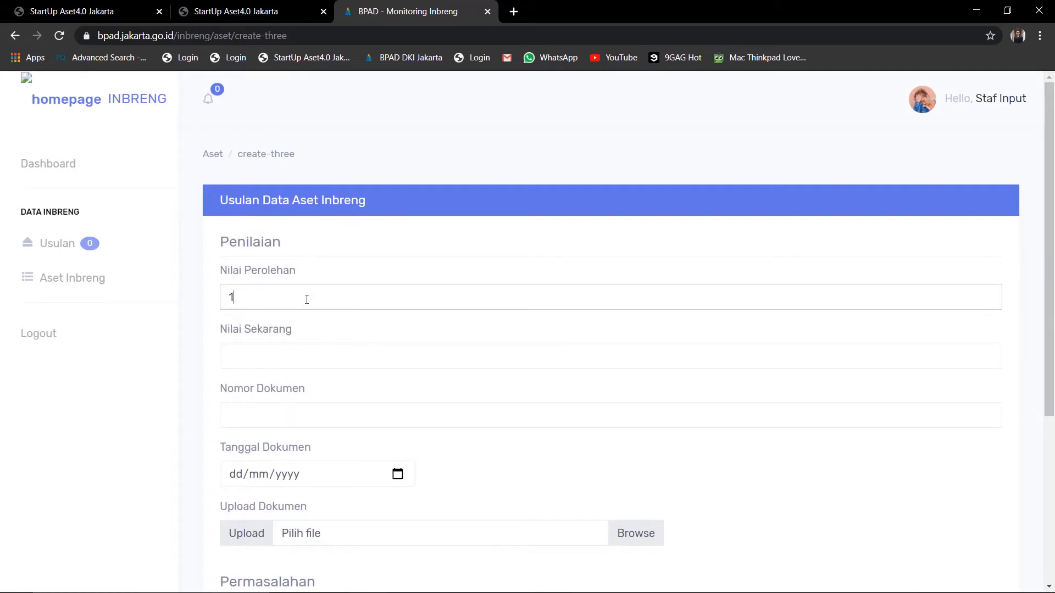
{"action": "type", "text": "30.000.000"}
{"action": "left_click", "coordinate": [273, 362]}
{"action": "type", "text": "150"}
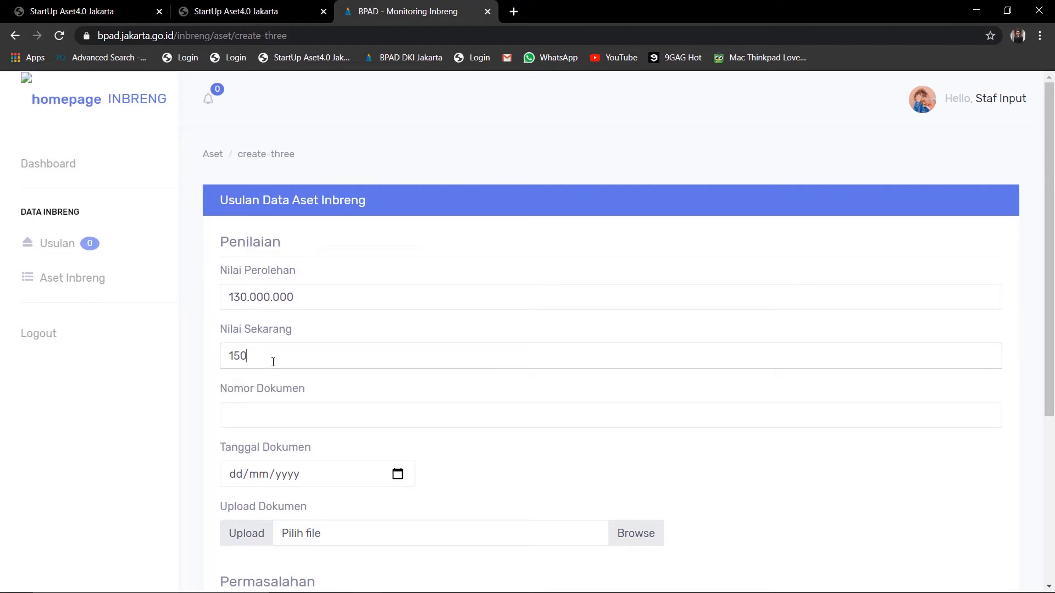
{"action": "type", "text": ".000.0000"}
Record appraisal document bumd/004 dated 16/04/2012 with FILE BUMD.pdf attached
{"action": "scroll", "coordinate": [274, 362], "scroll_direction": "down", "scroll_amount": 1}
{"action": "left_click", "coordinate": [270, 350]}
{"action": "type", "text": "bum"}
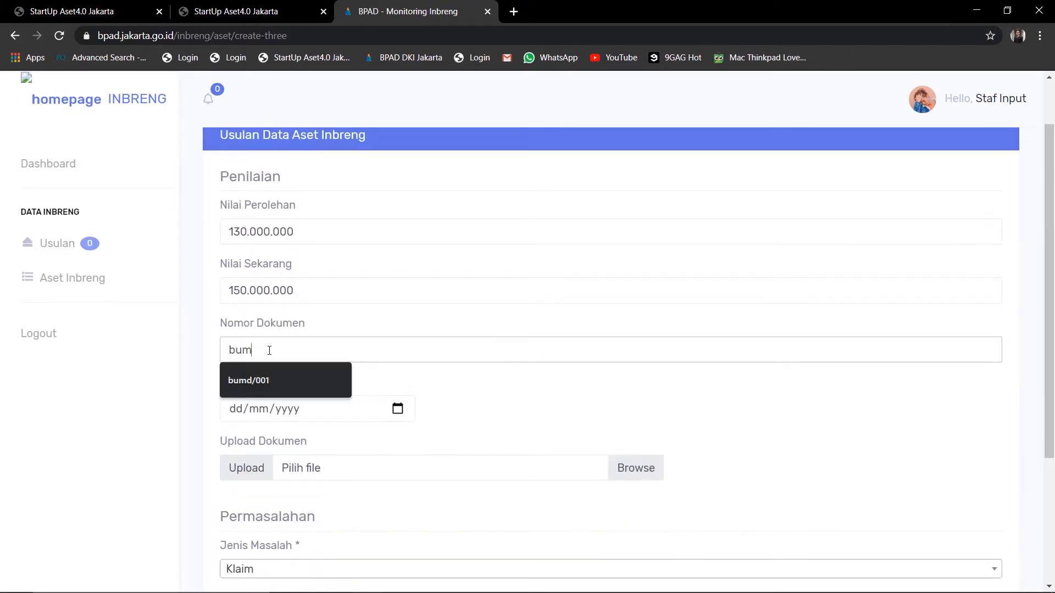
{"action": "type", "text": "d/004"}
{"action": "scroll", "coordinate": [269, 350], "scroll_direction": "down", "scroll_amount": 1}
{"action": "left_click", "coordinate": [231, 354]}
{"action": "type", "text": "16042012"}
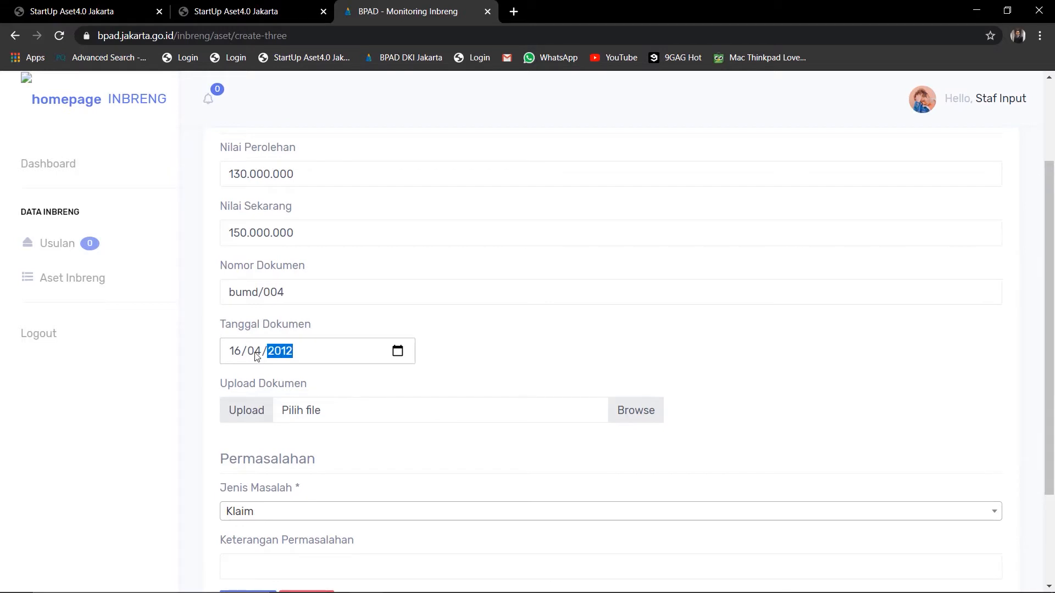
{"action": "left_click", "coordinate": [316, 411]}
{"action": "left_click", "coordinate": [164, 100]}
{"action": "left_click", "coordinate": [454, 450]}
Set the problem type to Tidak Ada Permasalahan with note 'tidak bermasalah' and continue
{"action": "scroll", "coordinate": [454, 453], "scroll_direction": "down", "scroll_amount": 2}
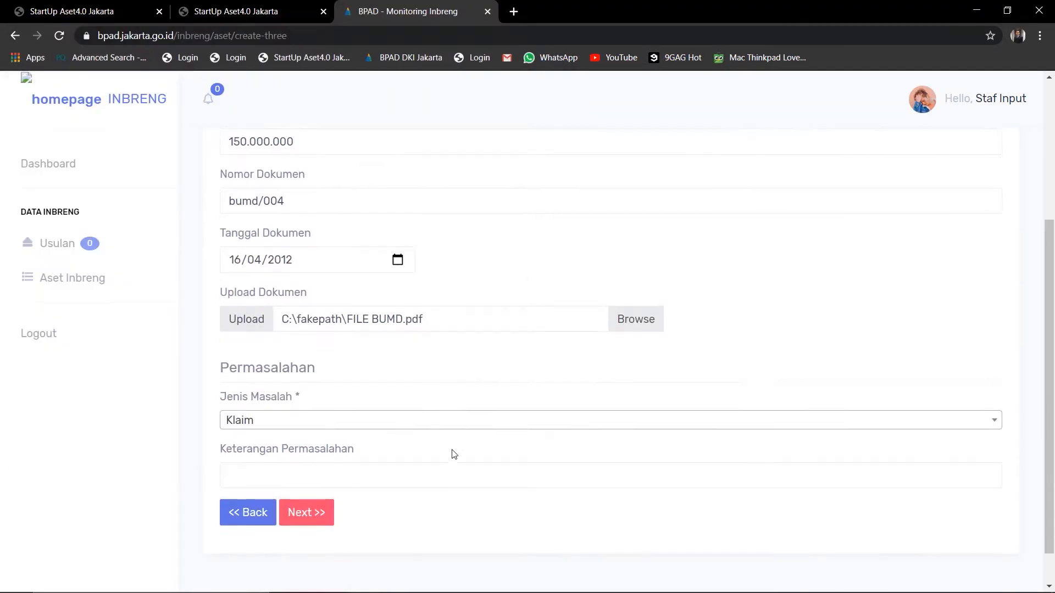
{"action": "scroll", "coordinate": [455, 454], "scroll_direction": "down", "scroll_amount": 1}
{"action": "left_click", "coordinate": [293, 409]}
{"action": "left_click", "coordinate": [266, 577]}
{"action": "left_click", "coordinate": [281, 464]}
{"action": "type", "text": "t"}
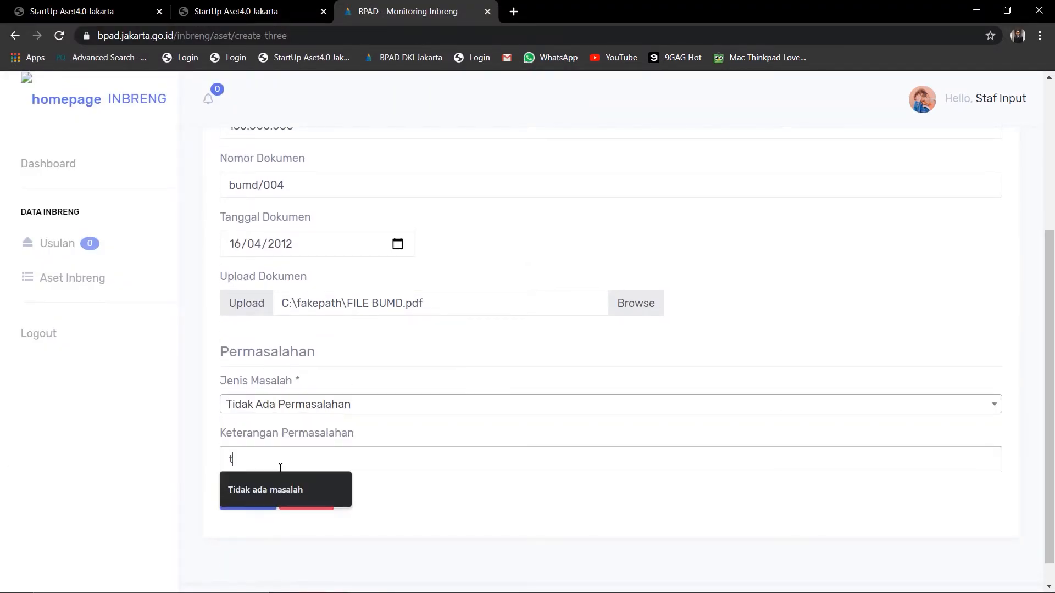
{"action": "type", "text": "idak bermasalah"}
{"action": "left_click", "coordinate": [327, 499]}
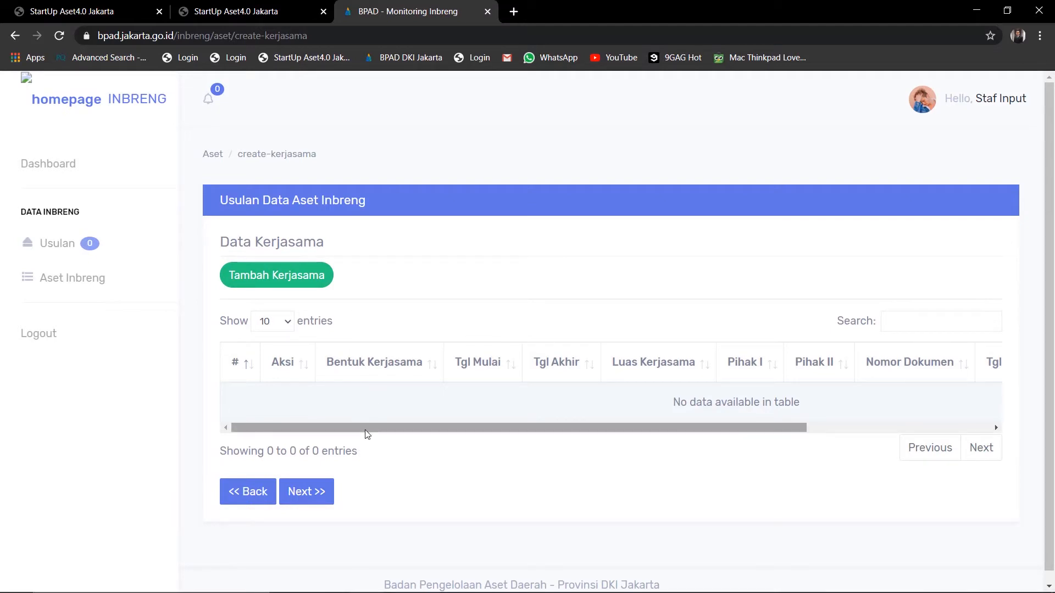
{"action": "left_click_drag", "start_coordinate": [367, 434], "coordinate": [573, 452]}
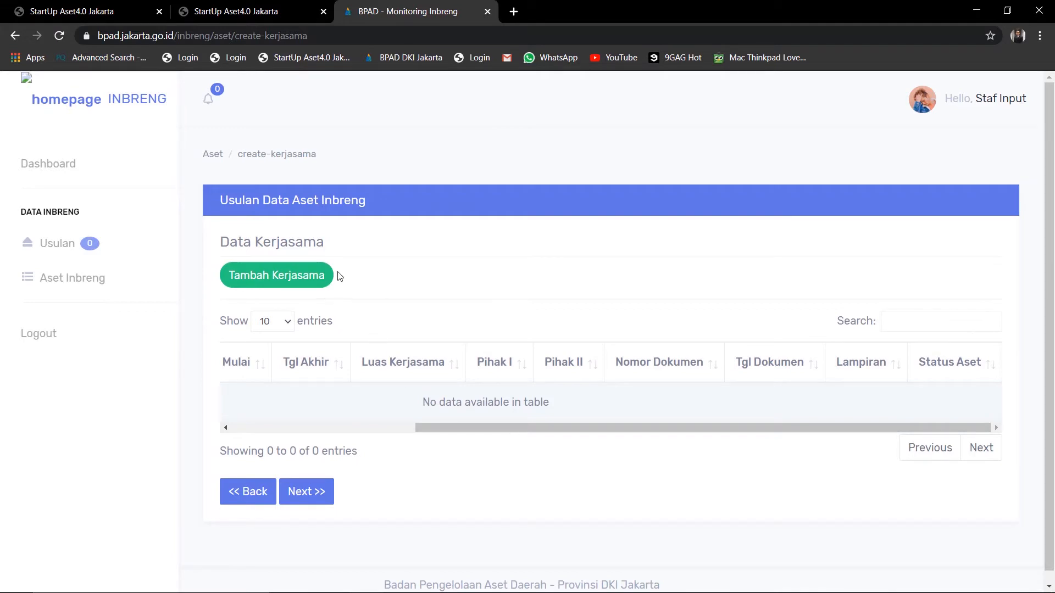
Add a cooperation running 14/05/2014 to 14/05/2015, document bumd-002 dated 14/05/2014
{"action": "left_click", "coordinate": [297, 283]}
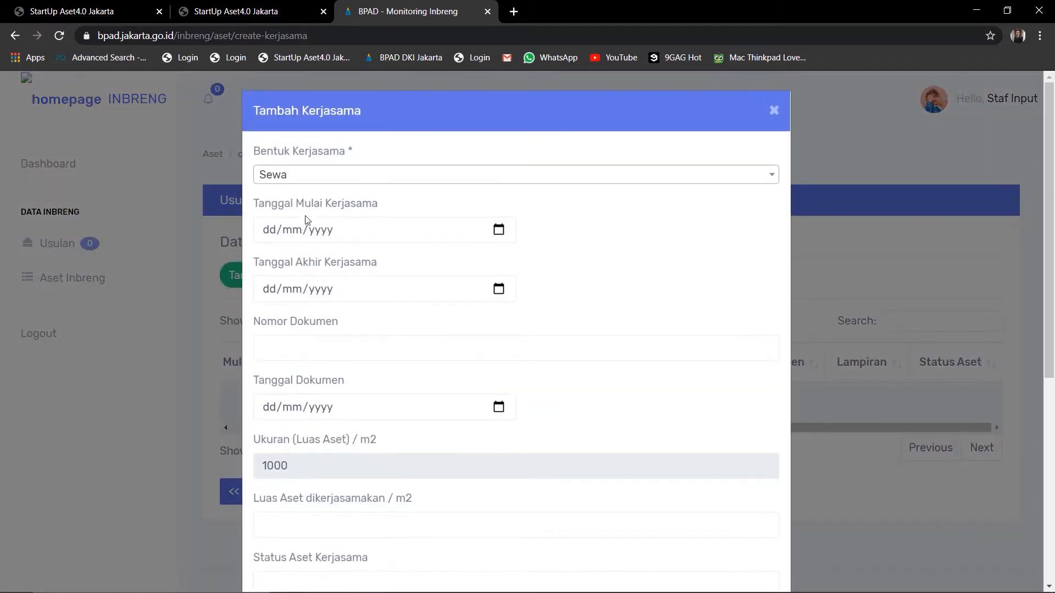
{"action": "left_click", "coordinate": [268, 233]}
{"action": "type", "text": "14052014"}
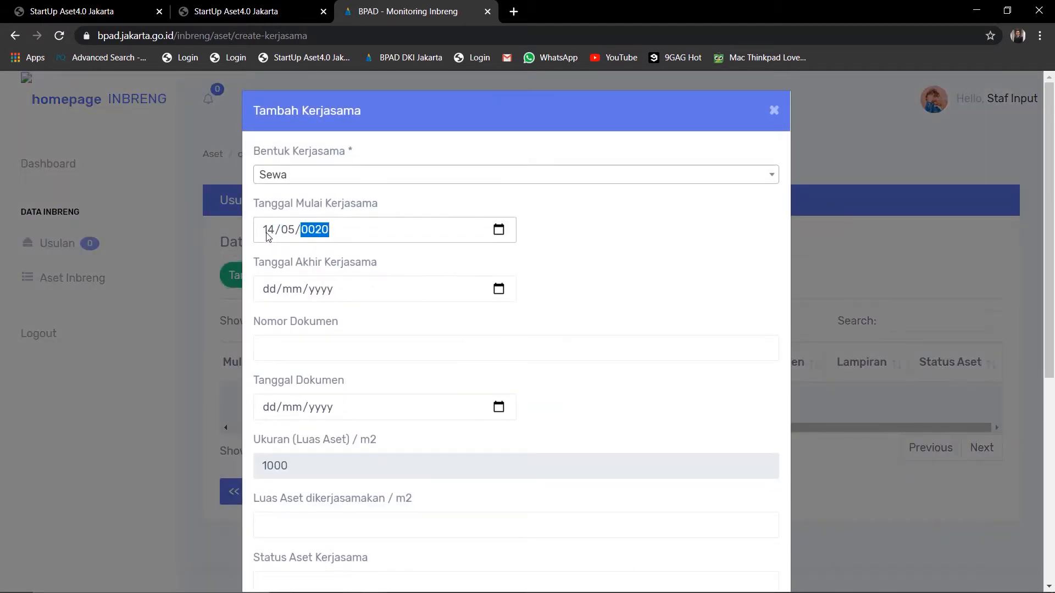
{"action": "left_click", "coordinate": [273, 293]}
{"action": "type", "text": "14/05/"}
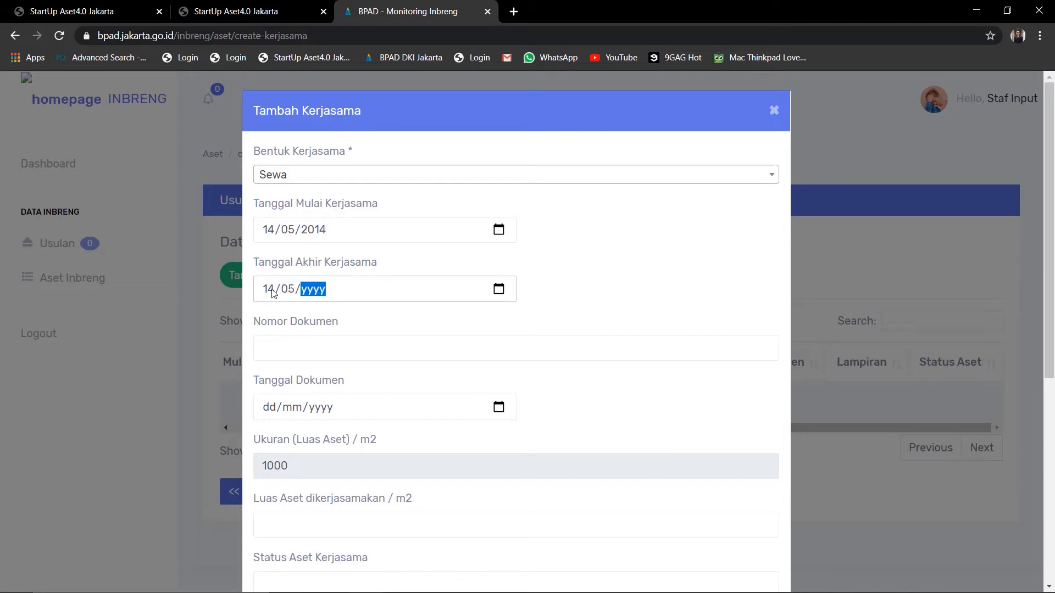
{"action": "type", "text": "2015"}
{"action": "left_click", "coordinate": [291, 343]}
{"action": "type", "text": "bumd00"}
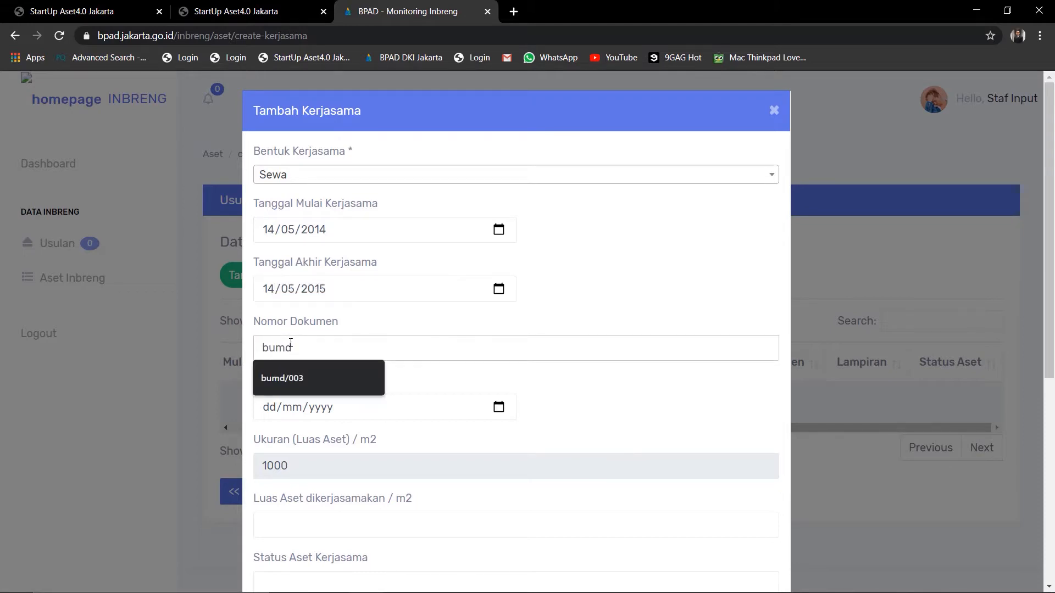
{"action": "key", "text": "BackSpace"}
{"action": "key", "text": "BackSpace"}
{"action": "type", "text": "-002"}
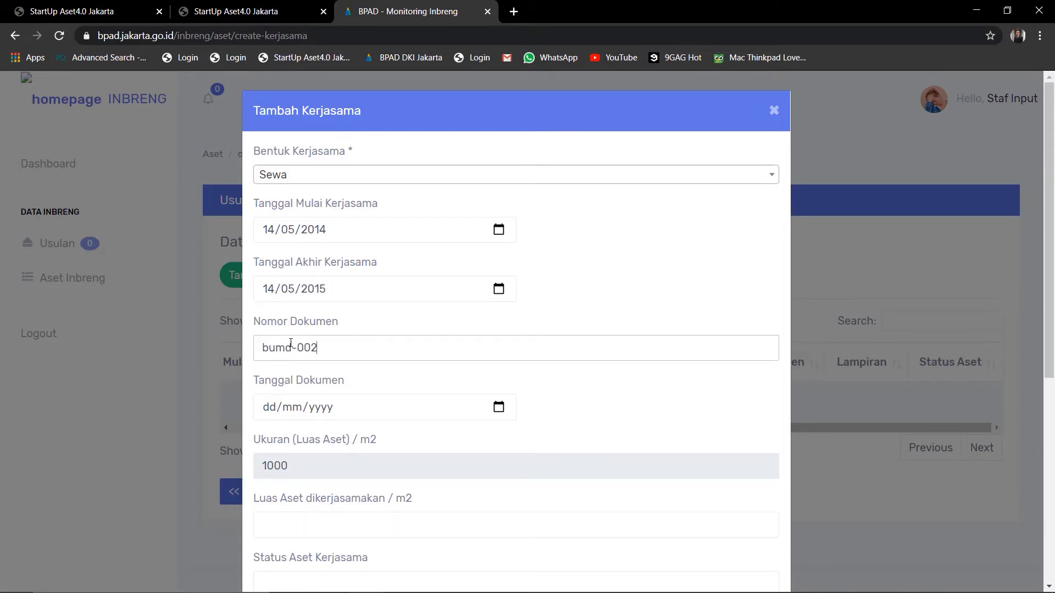
{"action": "left_click", "coordinate": [275, 416]}
{"action": "type", "text": "14/05/"}
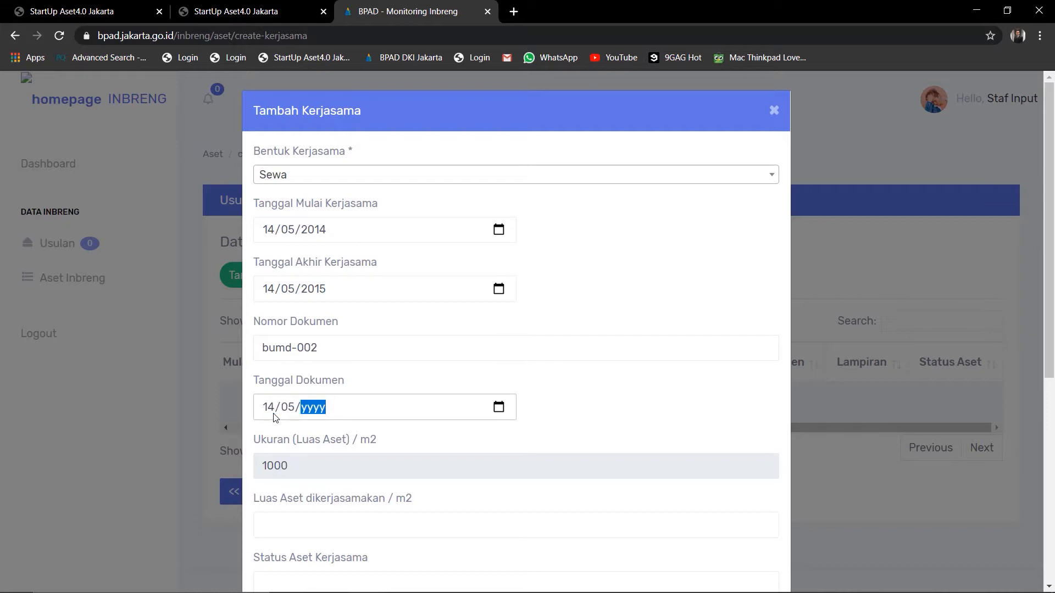
{"action": "type", "text": "2014"}
Set the cooperation area to 479 m2, status aktif, and second party PT Adigdaya
{"action": "scroll", "coordinate": [276, 418], "scroll_direction": "down", "scroll_amount": 2}
{"action": "left_click", "coordinate": [277, 425]}
{"action": "type", "text": "500"}
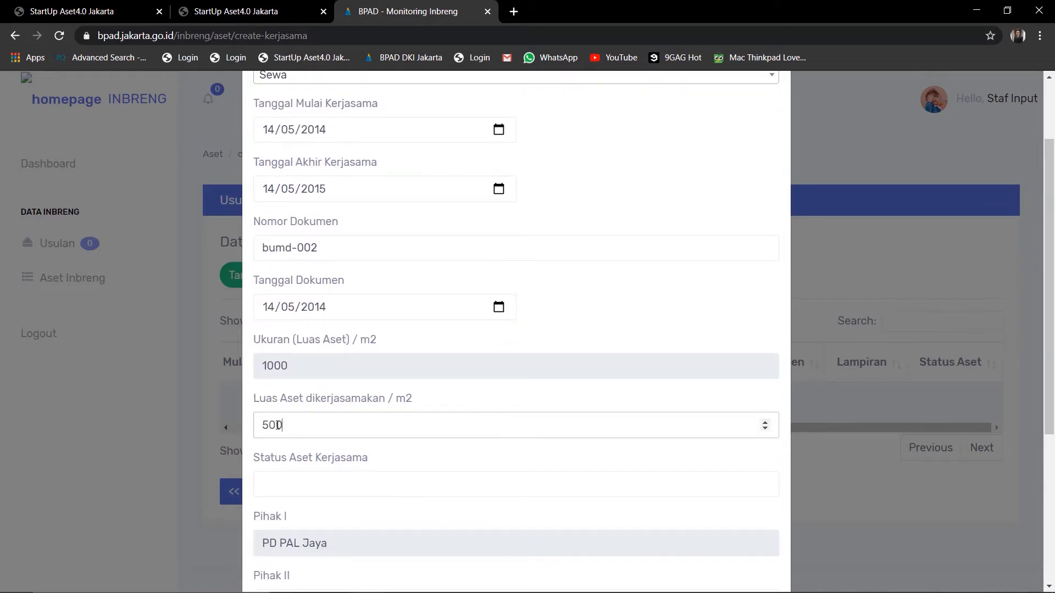
{"action": "key", "text": "BackSpace"}
{"action": "key", "text": "BackSpace"}
{"action": "key", "text": "BackSpace"}
{"action": "type", "text": "479"}
{"action": "left_click", "coordinate": [265, 487]}
{"action": "type", "text": "aktif"}
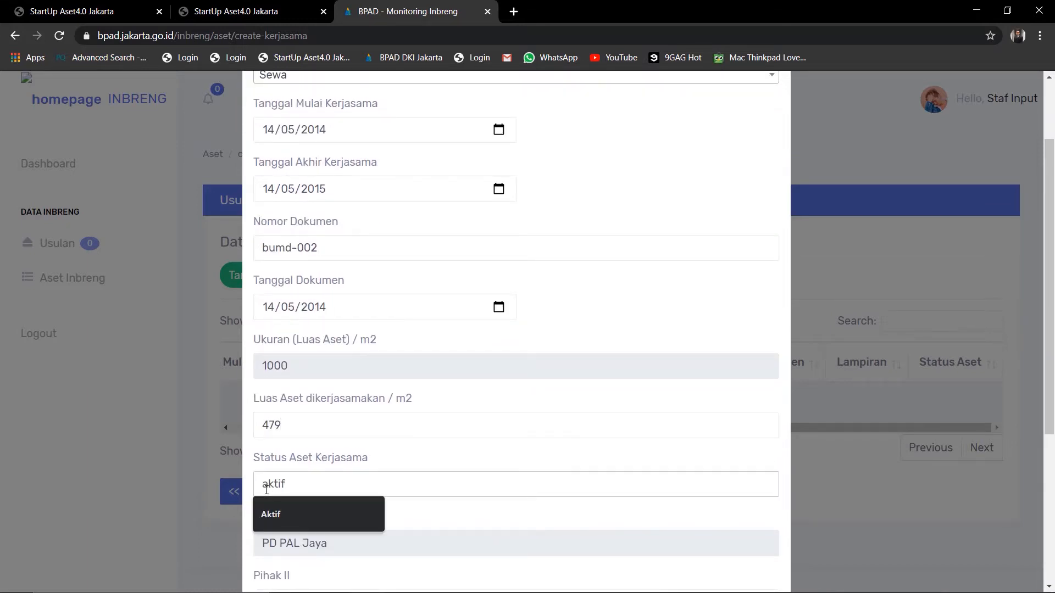
{"action": "scroll", "coordinate": [252, 468], "scroll_direction": "down", "scroll_amount": 3}
{"action": "left_click", "coordinate": [282, 446]}
{"action": "type", "text": "P"}
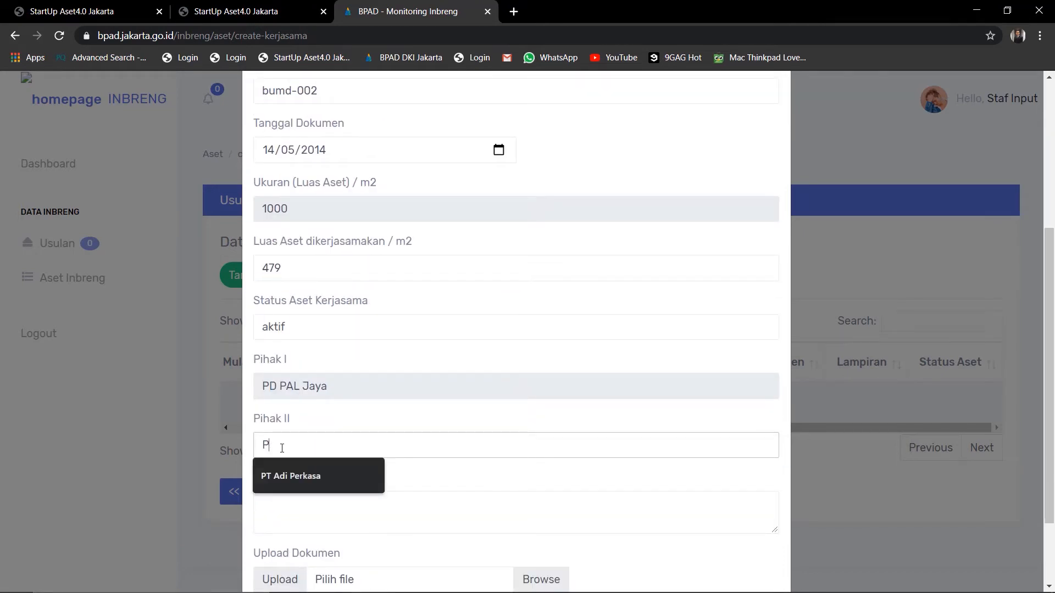
{"action": "type", "text": "T Adigday"}
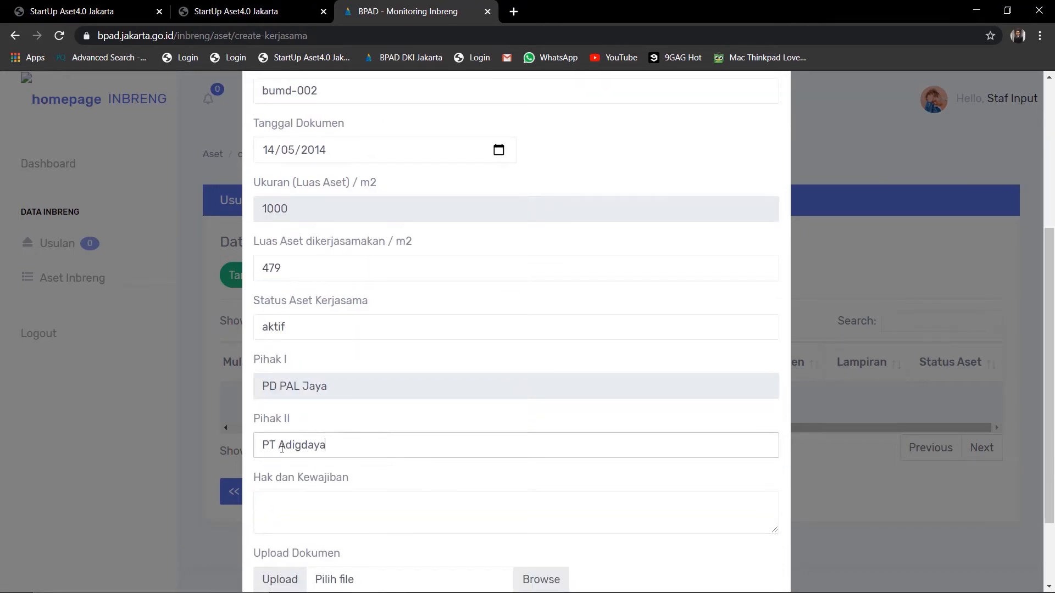
{"action": "type", "text": "a"}
Enter 'test' as rights and obligations, attach FILE BUMD.pdf, and save the record
{"action": "scroll", "coordinate": [282, 448], "scroll_direction": "down", "scroll_amount": 2}
{"action": "left_click", "coordinate": [281, 448]}
{"action": "type", "text": "test"}
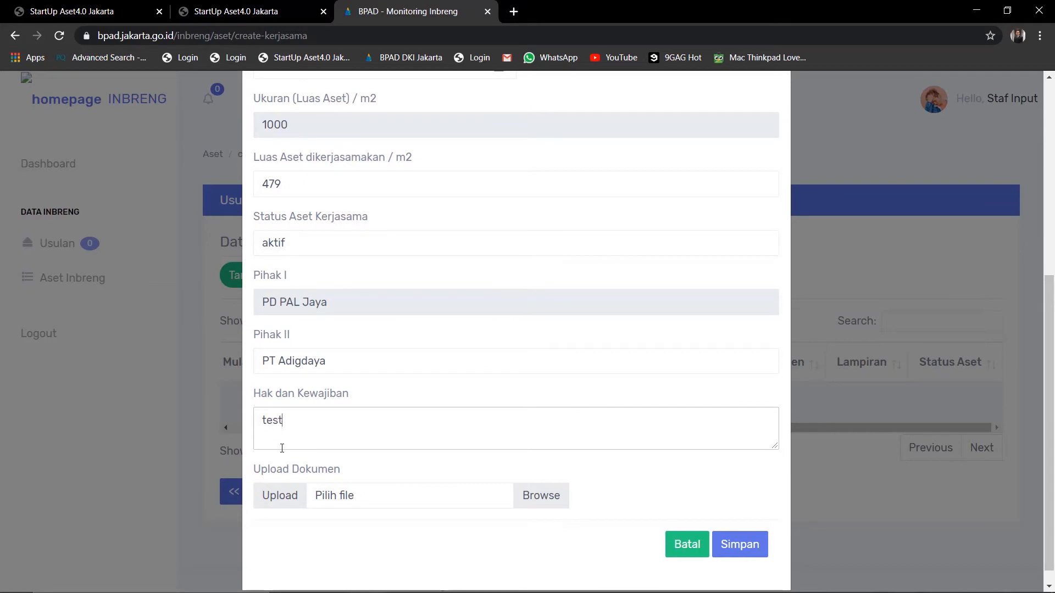
{"action": "scroll", "coordinate": [278, 447], "scroll_direction": "down", "scroll_amount": 1}
{"action": "left_click", "coordinate": [341, 480]}
{"action": "left_click", "coordinate": [265, 104]}
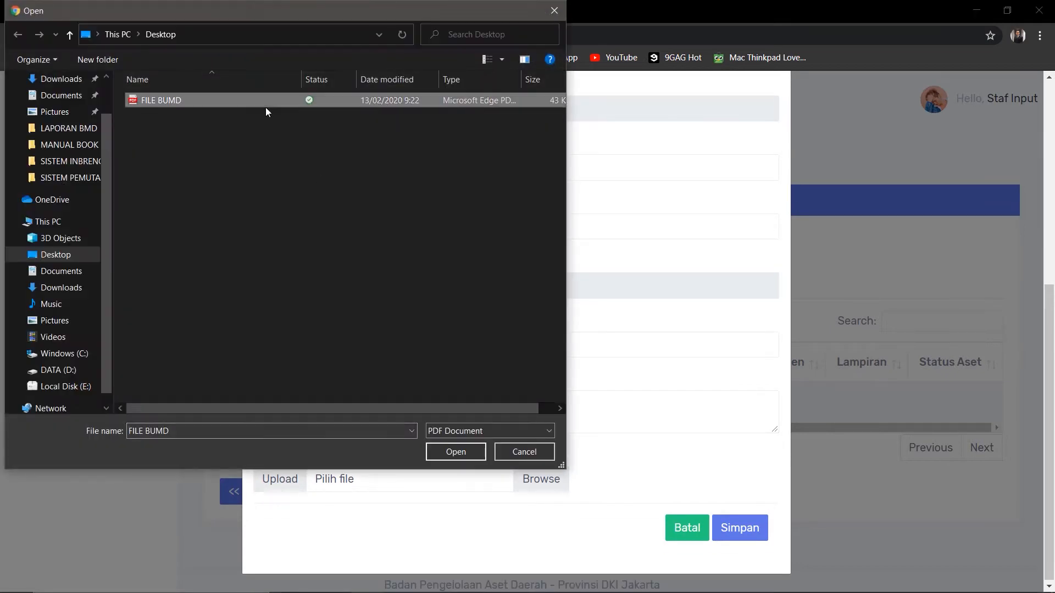
{"action": "left_click", "coordinate": [444, 451]}
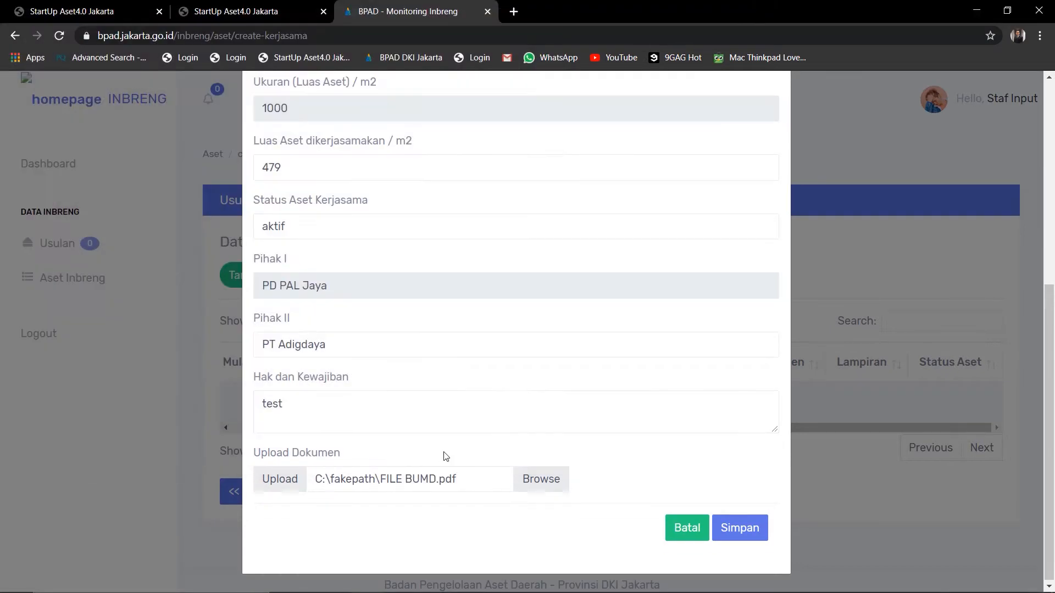
{"action": "left_click", "coordinate": [720, 538]}
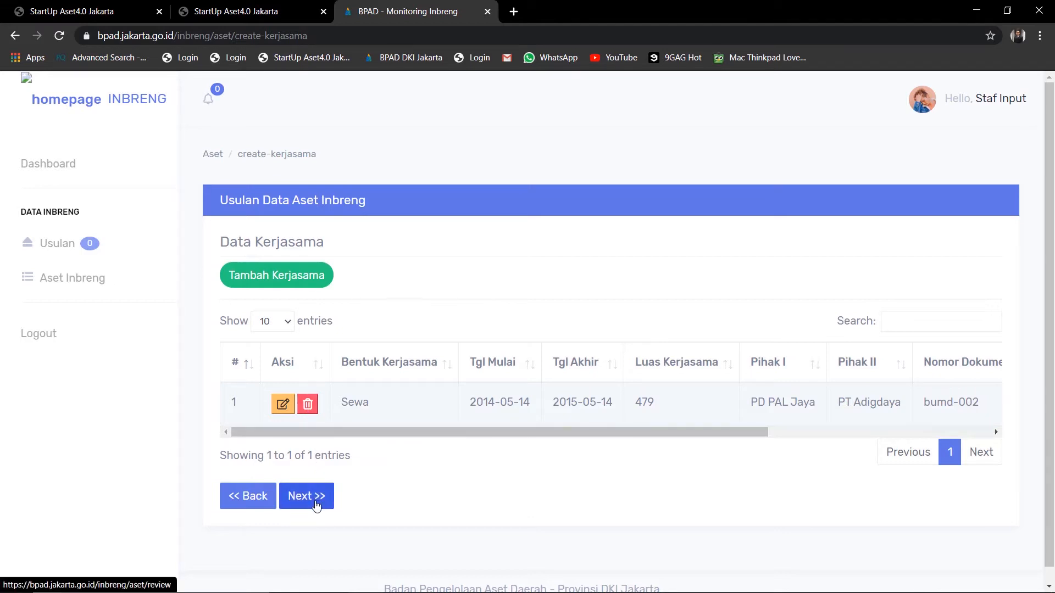
Review the complete PD PAL Jaya Tanah proposal and save it as a Draft Usulan
{"action": "left_click", "coordinate": [317, 505]}
{"action": "scroll", "coordinate": [428, 303], "scroll_direction": "down", "scroll_amount": 3}
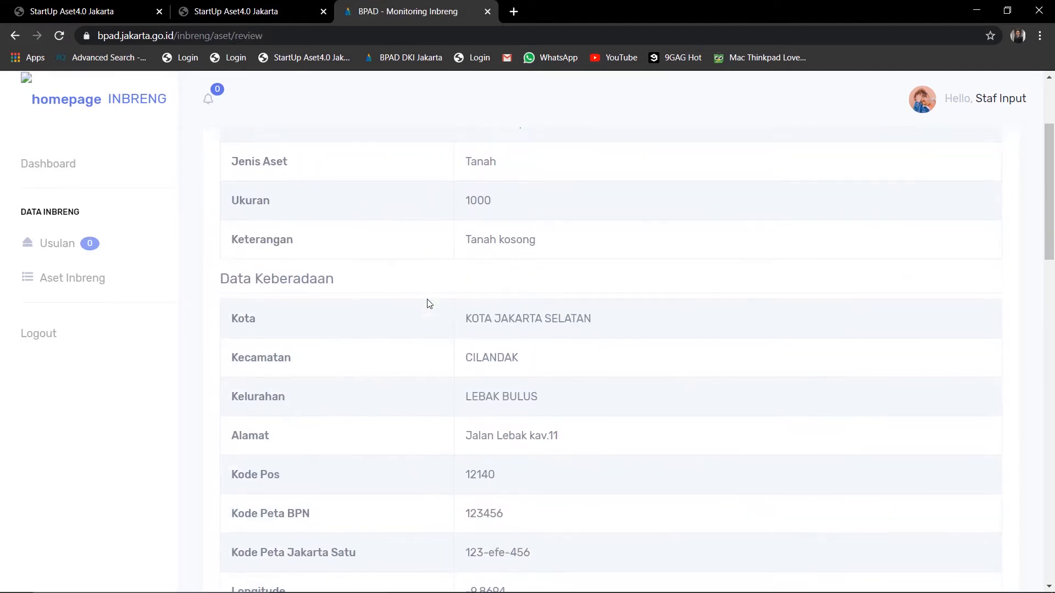
{"action": "scroll", "coordinate": [429, 304], "scroll_direction": "down", "scroll_amount": 18}
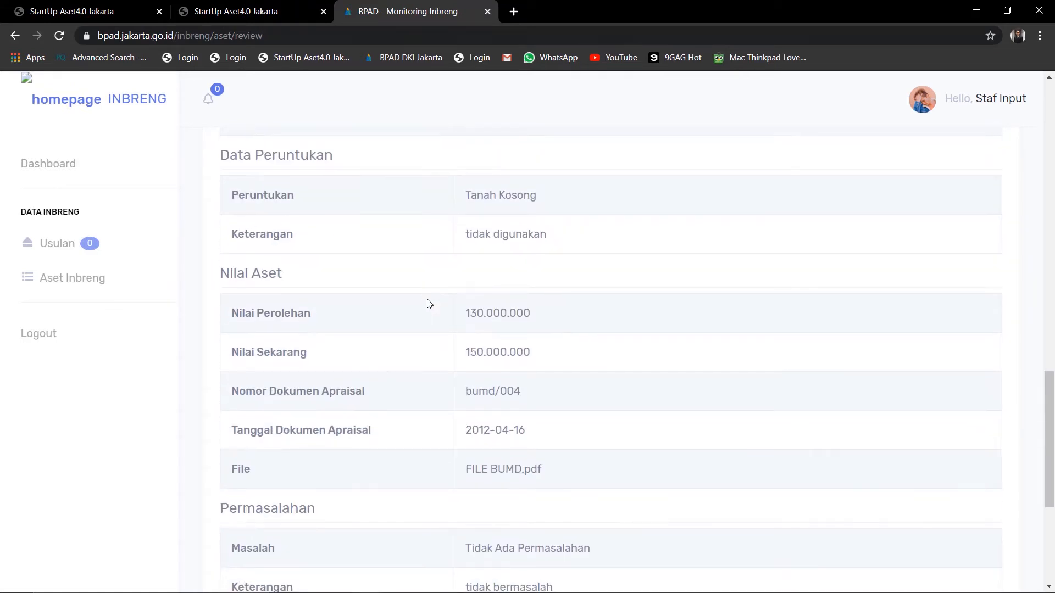
{"action": "scroll", "coordinate": [429, 304], "scroll_direction": "down", "scroll_amount": 5}
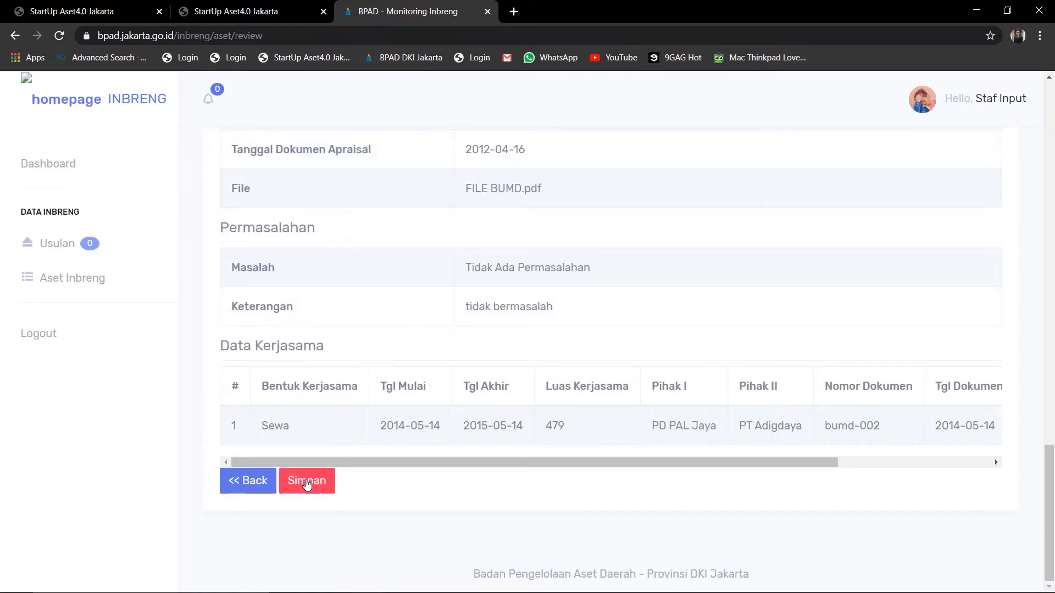
{"action": "left_click", "coordinate": [307, 482]}
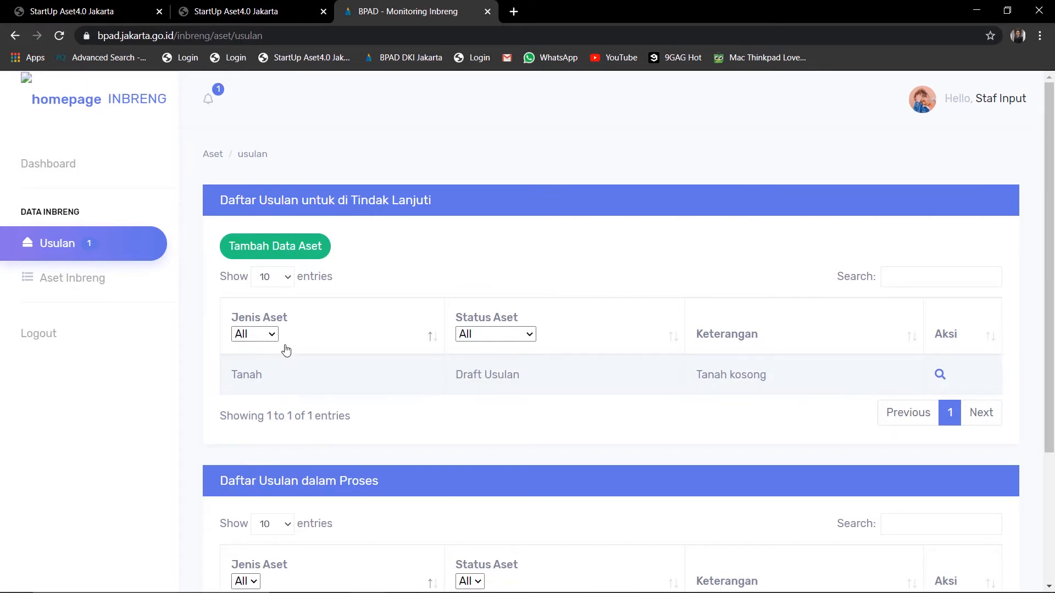
{"action": "scroll", "coordinate": [869, 379], "scroll_direction": "down", "scroll_amount": 1}
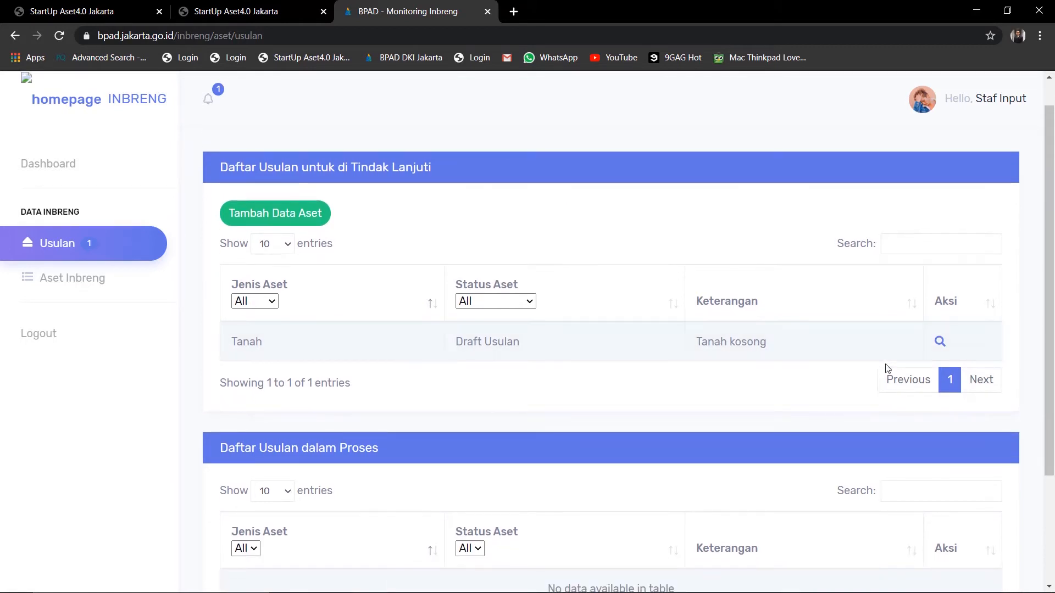
Open the Tanah draft's review and resave its basic asset data (1000 m2, Tanah kosong) unchanged
{"action": "left_click", "coordinate": [939, 343]}
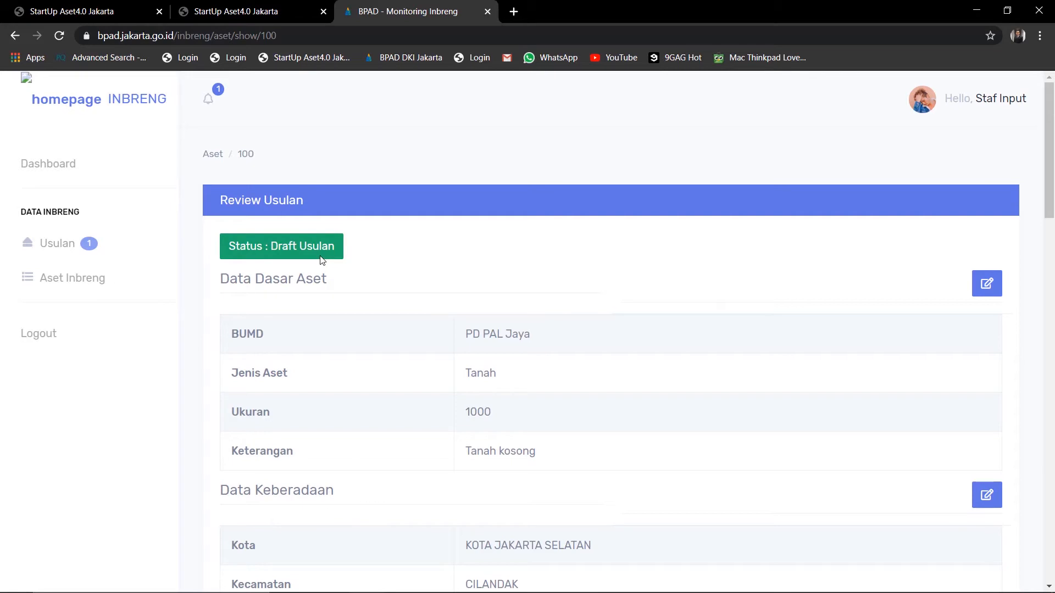
{"action": "scroll", "coordinate": [384, 282], "scroll_direction": "down", "scroll_amount": 1}
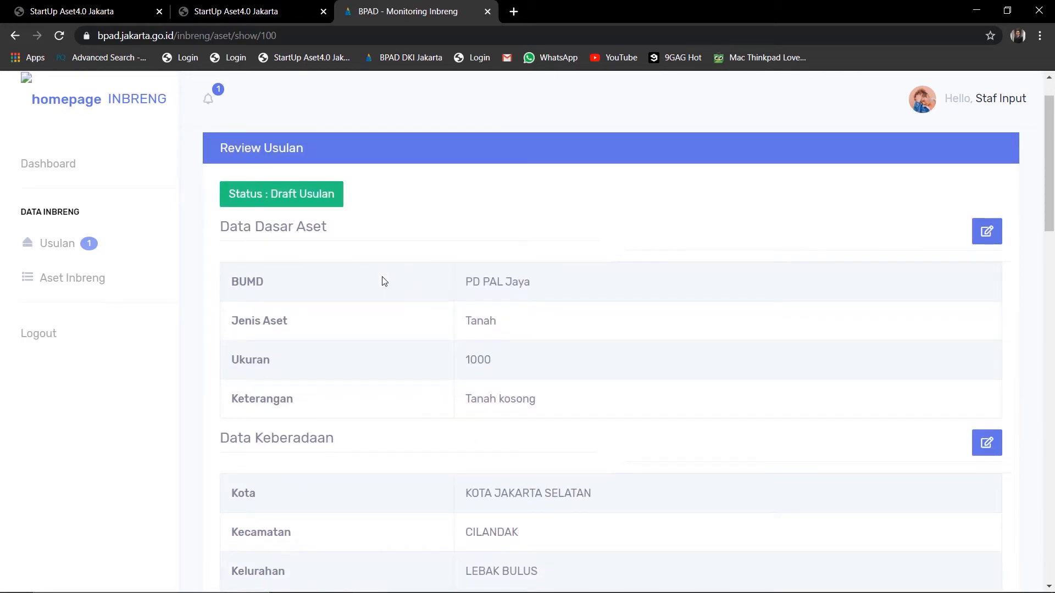
{"action": "scroll", "coordinate": [384, 281], "scroll_direction": "down", "scroll_amount": 1}
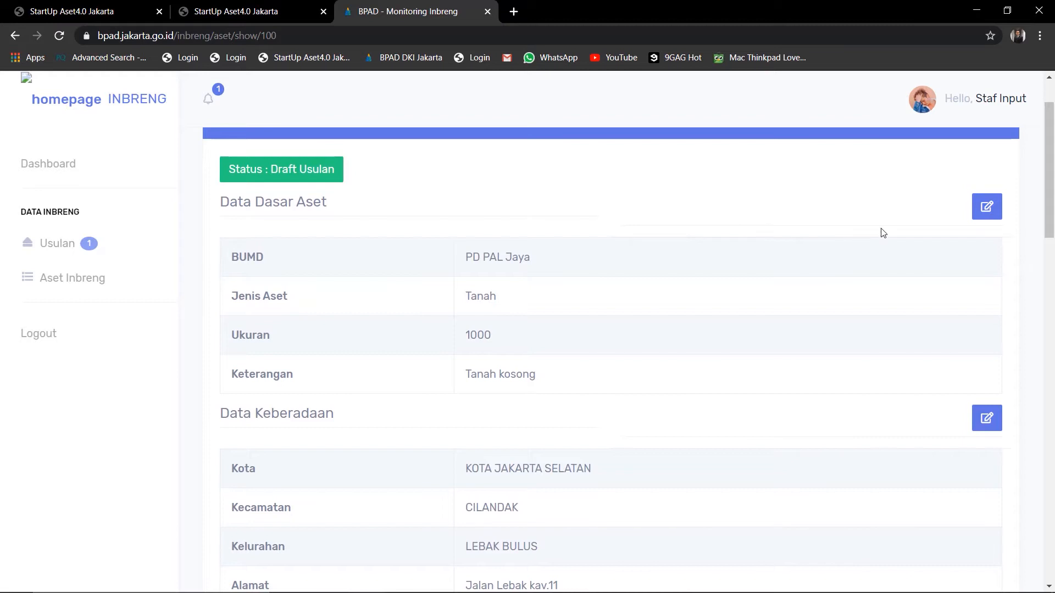
{"action": "left_click", "coordinate": [985, 215]}
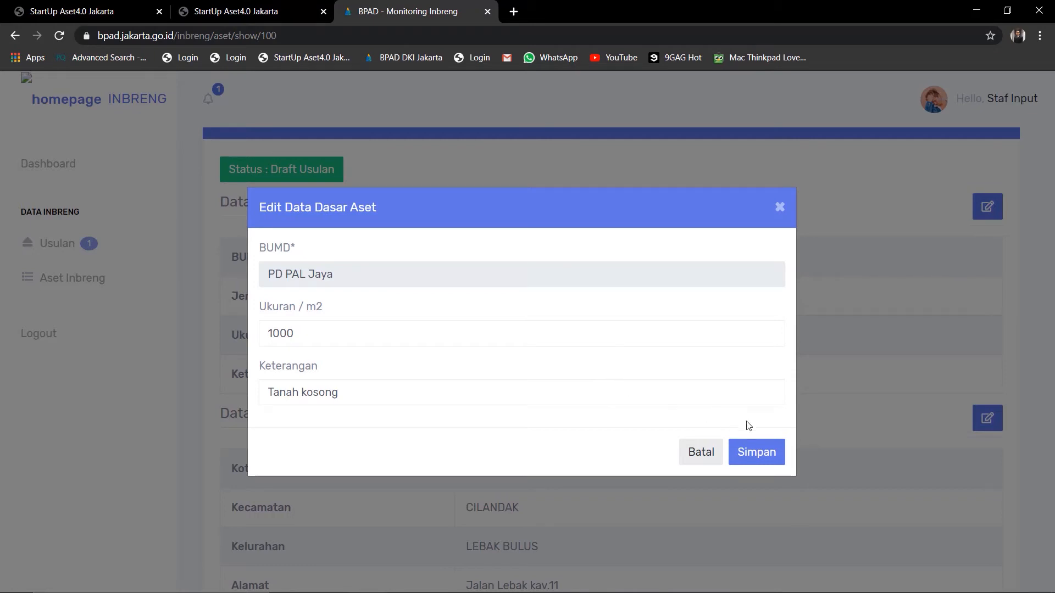
{"action": "left_click", "coordinate": [769, 455]}
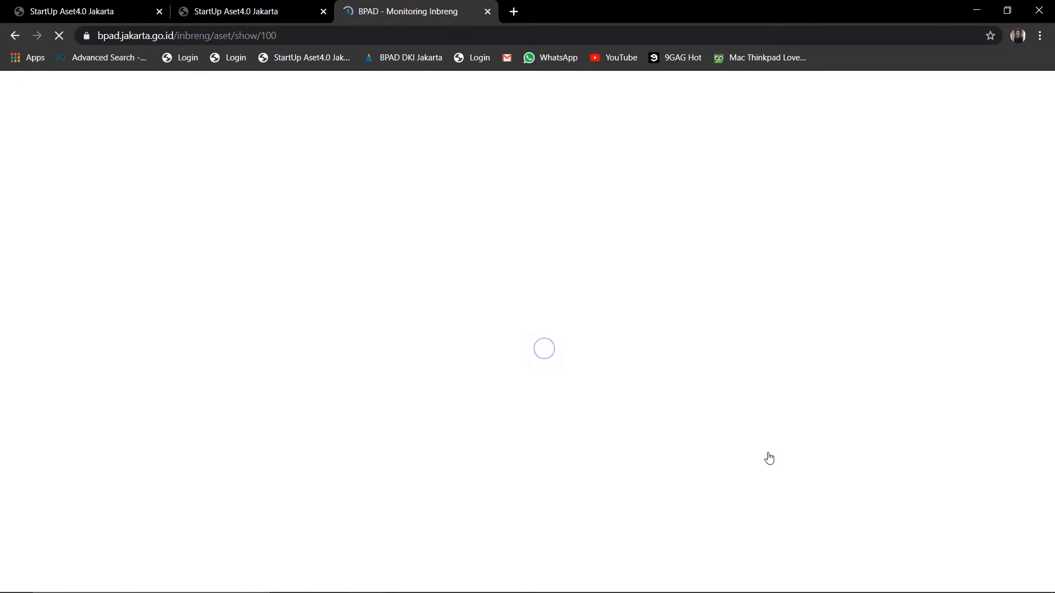
Check every section of the Tanah draft down to the PT Adigdaya Sewa record and click Ajukan Validasi
{"action": "scroll", "coordinate": [769, 459], "scroll_direction": "down", "scroll_amount": 2}
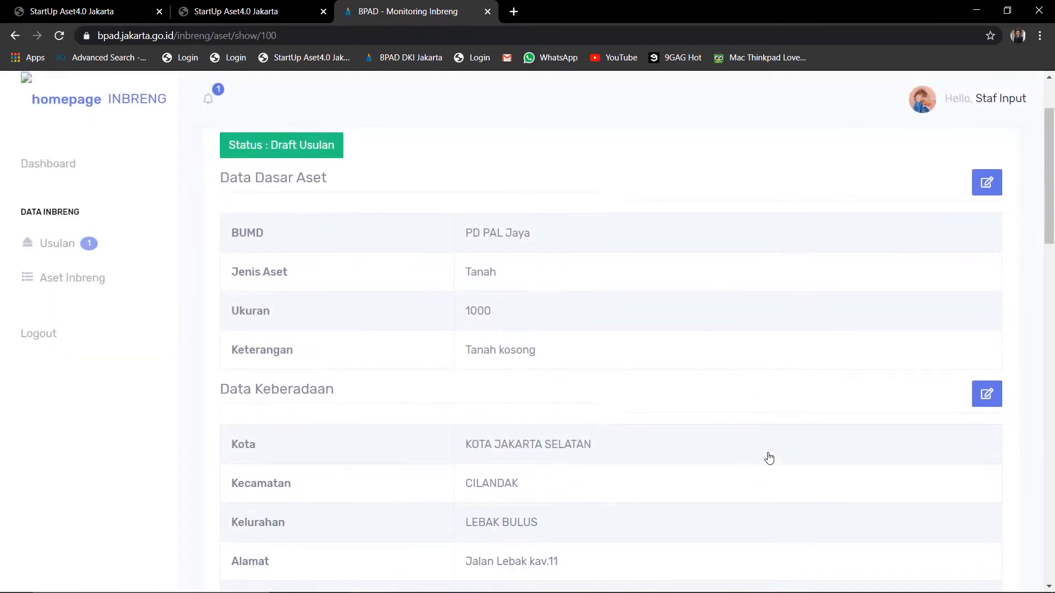
{"action": "scroll", "coordinate": [769, 459], "scroll_direction": "down", "scroll_amount": 8}
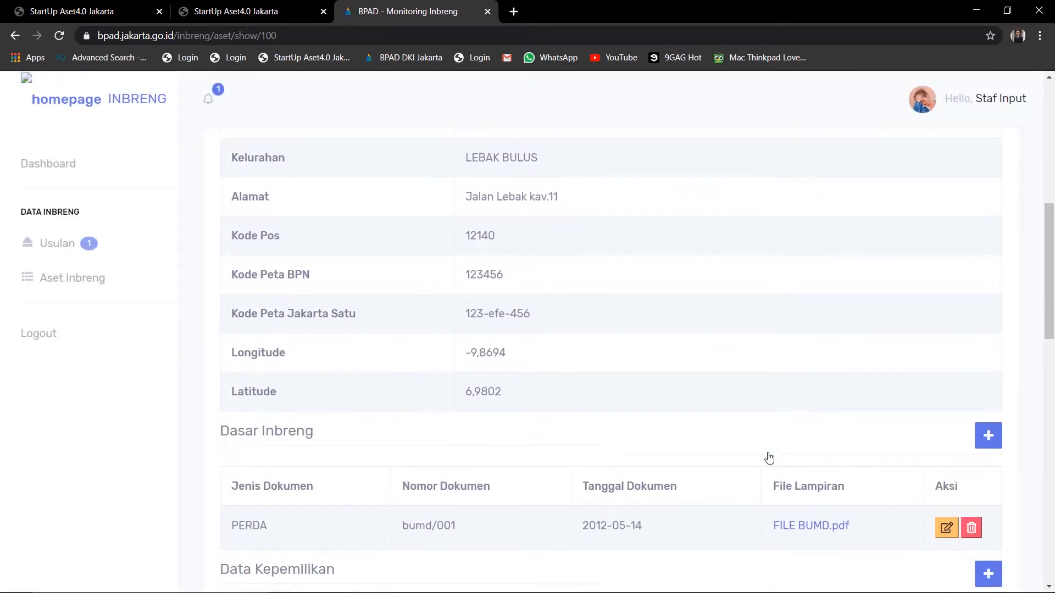
{"action": "scroll", "coordinate": [770, 458], "scroll_direction": "down", "scroll_amount": 1}
{"action": "scroll", "coordinate": [770, 459], "scroll_direction": "down", "scroll_amount": 2}
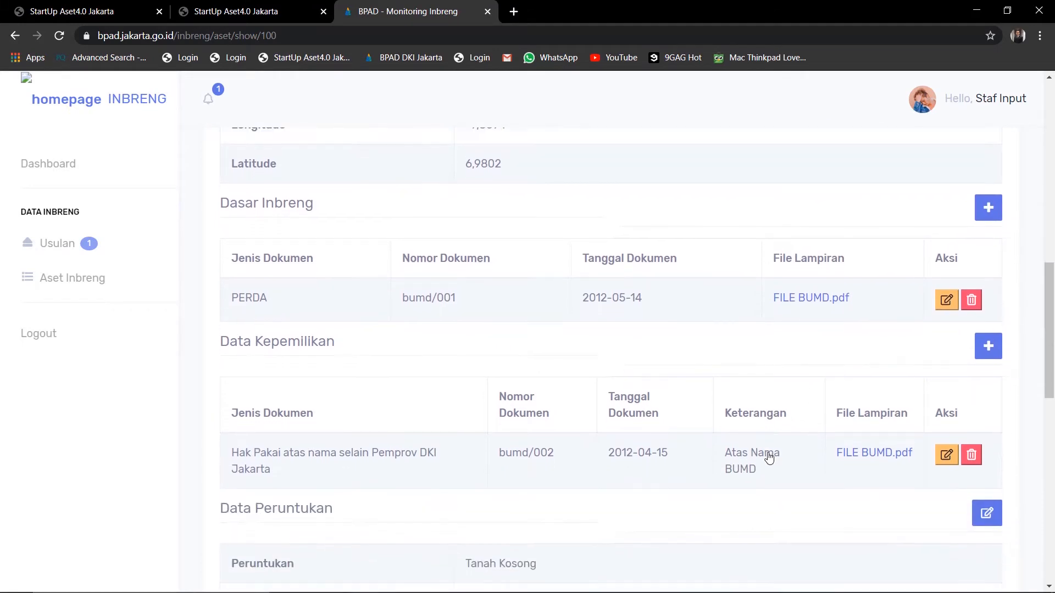
{"action": "scroll", "coordinate": [769, 459], "scroll_direction": "down", "scroll_amount": 1}
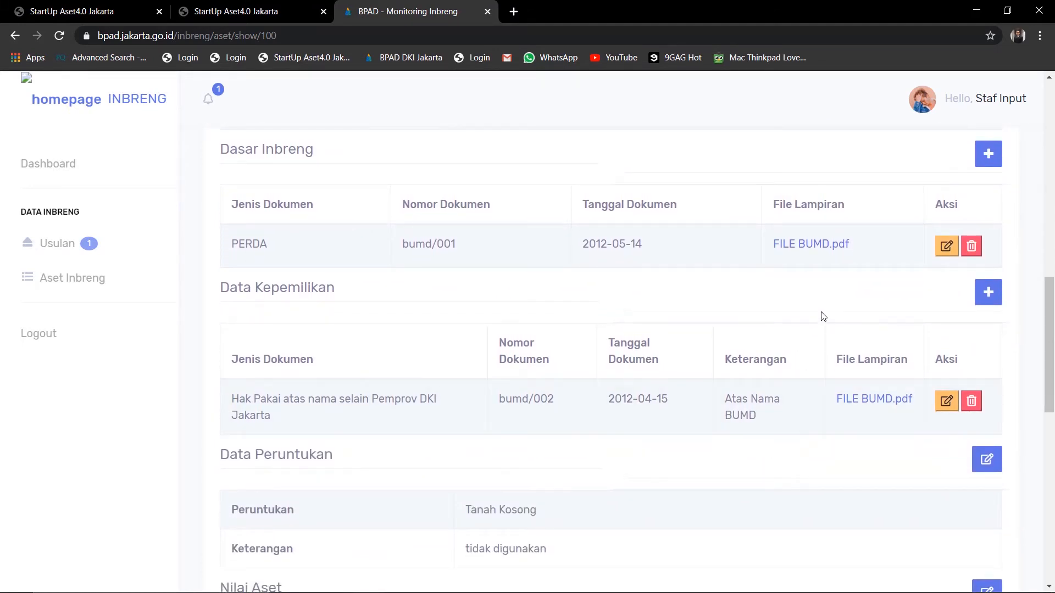
{"action": "scroll", "coordinate": [740, 487], "scroll_direction": "down", "scroll_amount": 5}
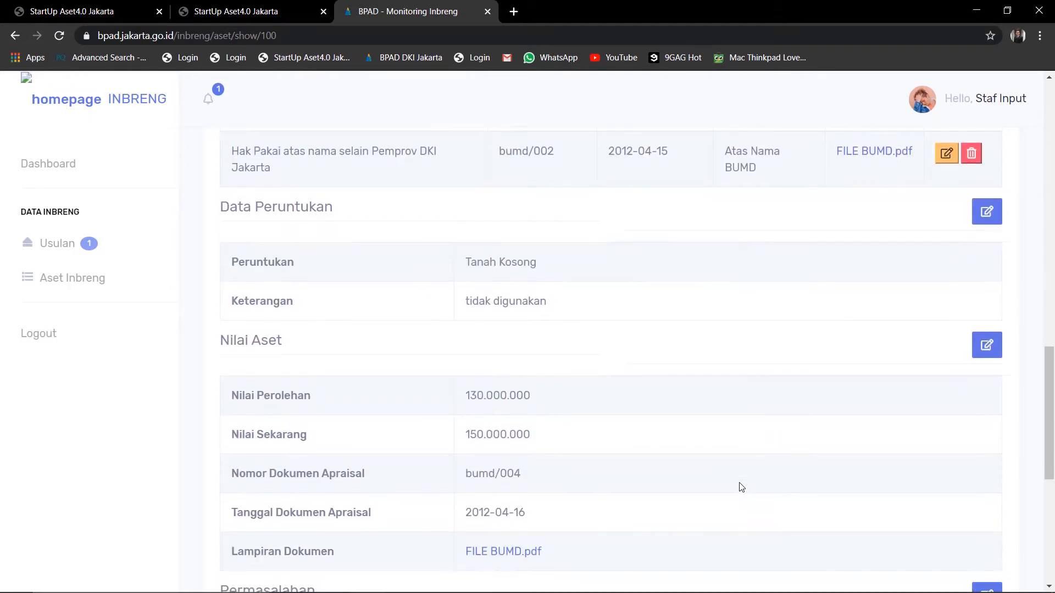
{"action": "scroll", "coordinate": [740, 487], "scroll_direction": "down", "scroll_amount": 4}
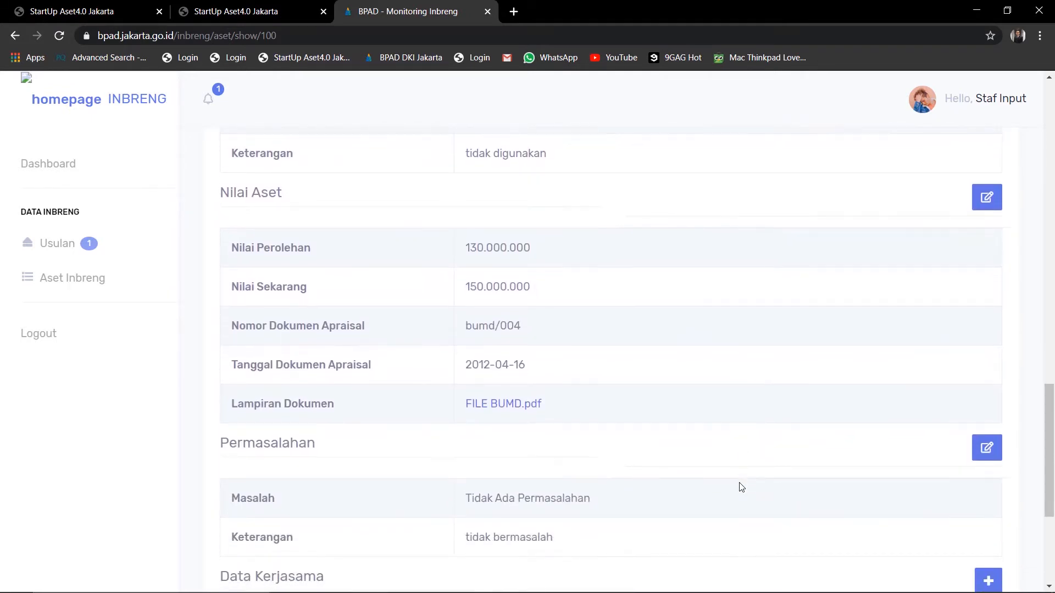
{"action": "scroll", "coordinate": [741, 486], "scroll_direction": "down", "scroll_amount": 3}
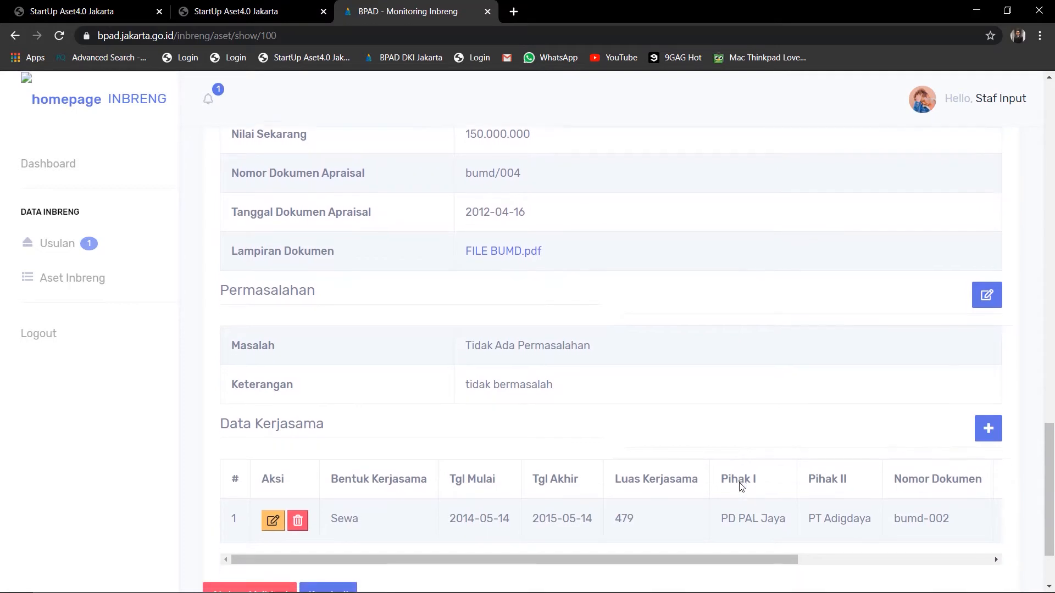
{"action": "scroll", "coordinate": [742, 487], "scroll_direction": "down", "scroll_amount": 1}
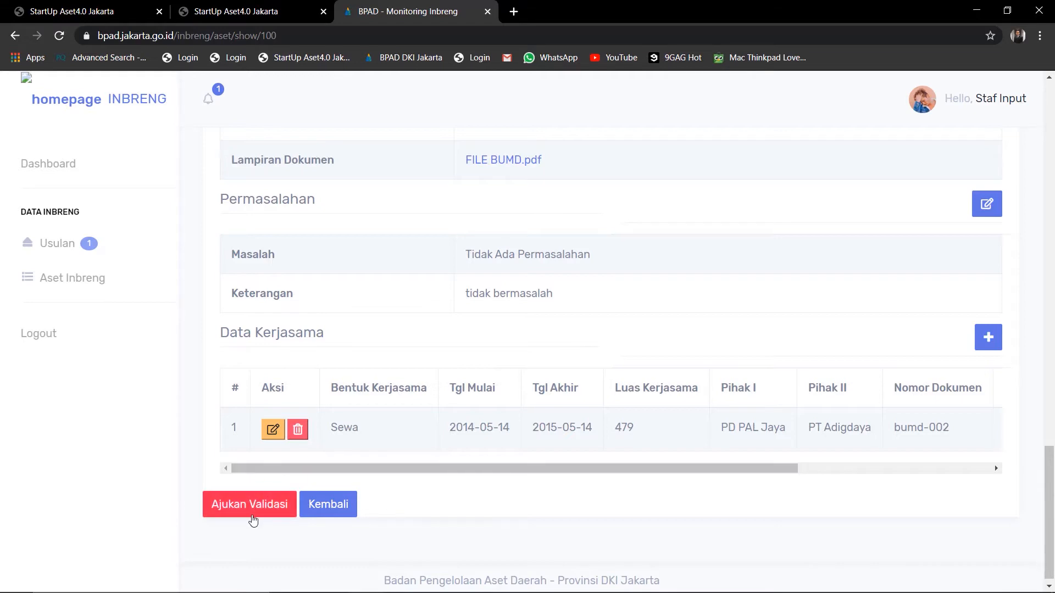
{"action": "left_click", "coordinate": [250, 504]}
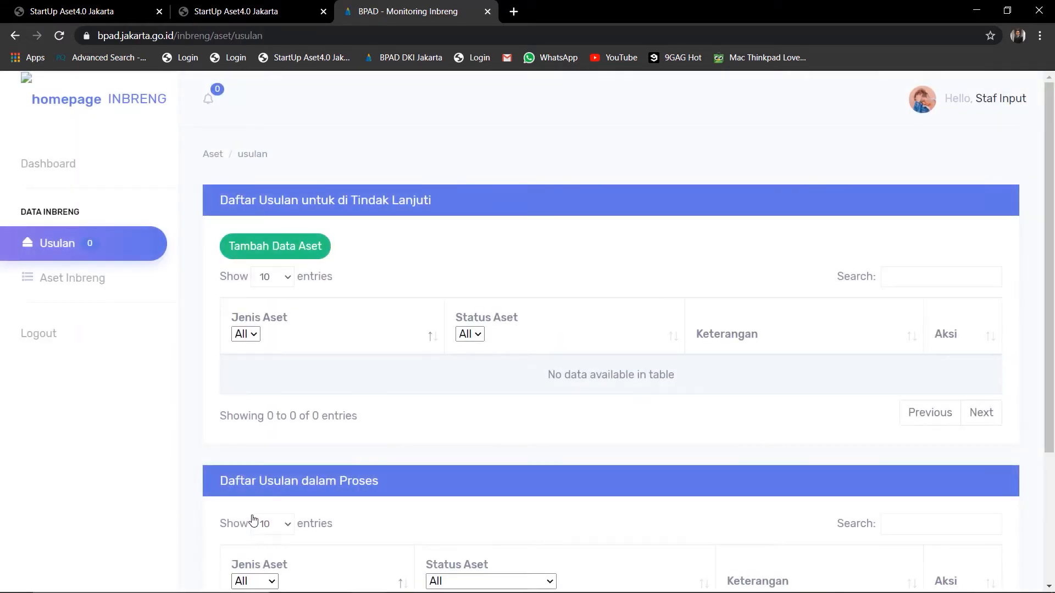
Confirm the Tanah proposal is listed in process as Validasi Pejabat BUMD, then open the Hello, Staf Input menu
{"action": "scroll", "coordinate": [254, 520], "scroll_direction": "down", "scroll_amount": 3}
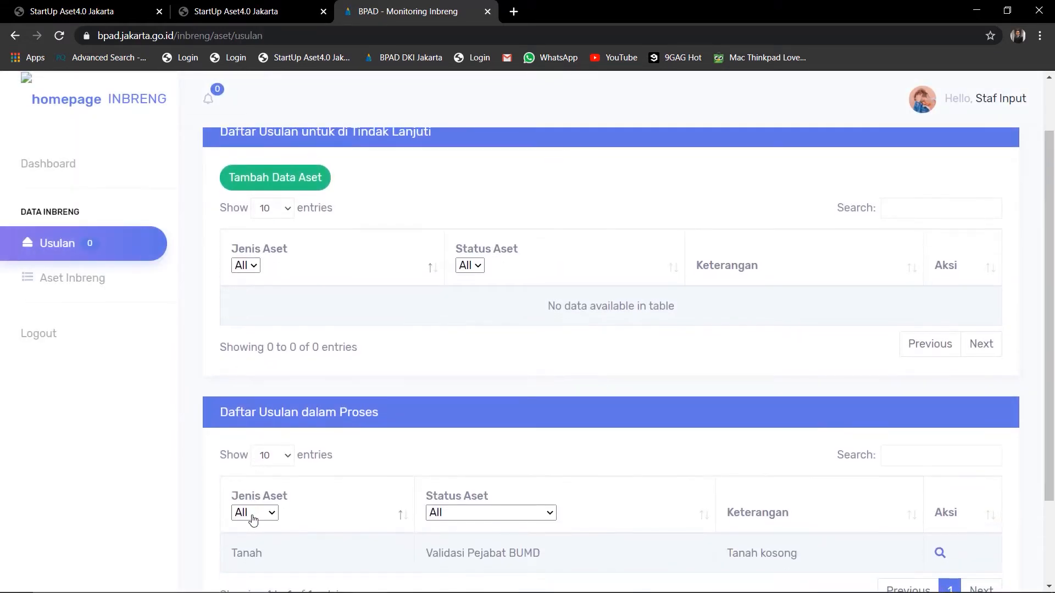
{"action": "scroll", "coordinate": [253, 519], "scroll_direction": "down", "scroll_amount": 1}
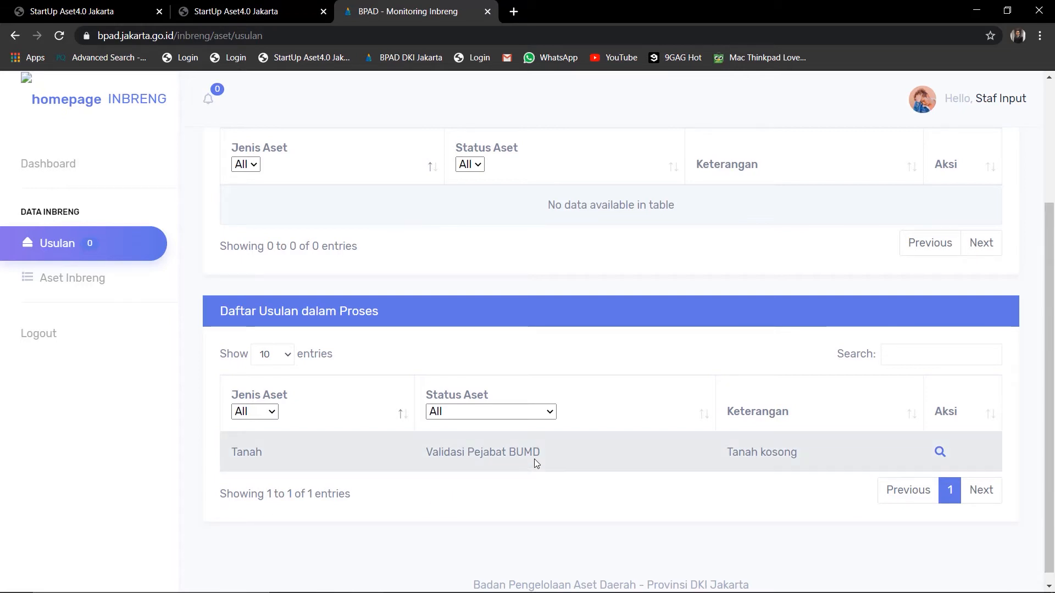
{"action": "left_click", "coordinate": [1005, 103]}
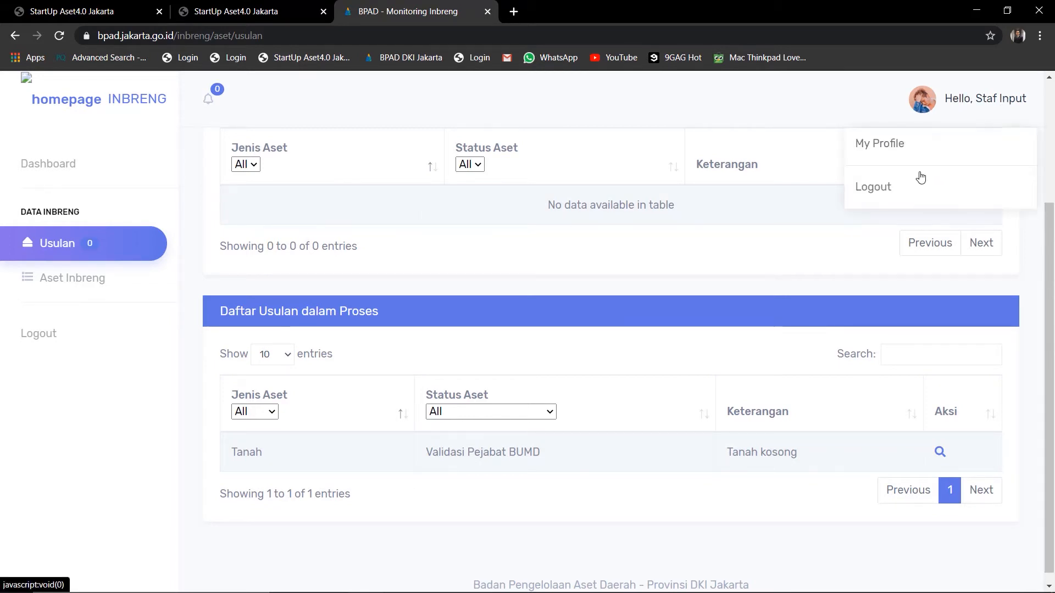
Log out, sign in as direksi with its password, and open the Tanah proposal from Usulan
{"action": "left_click", "coordinate": [907, 189]}
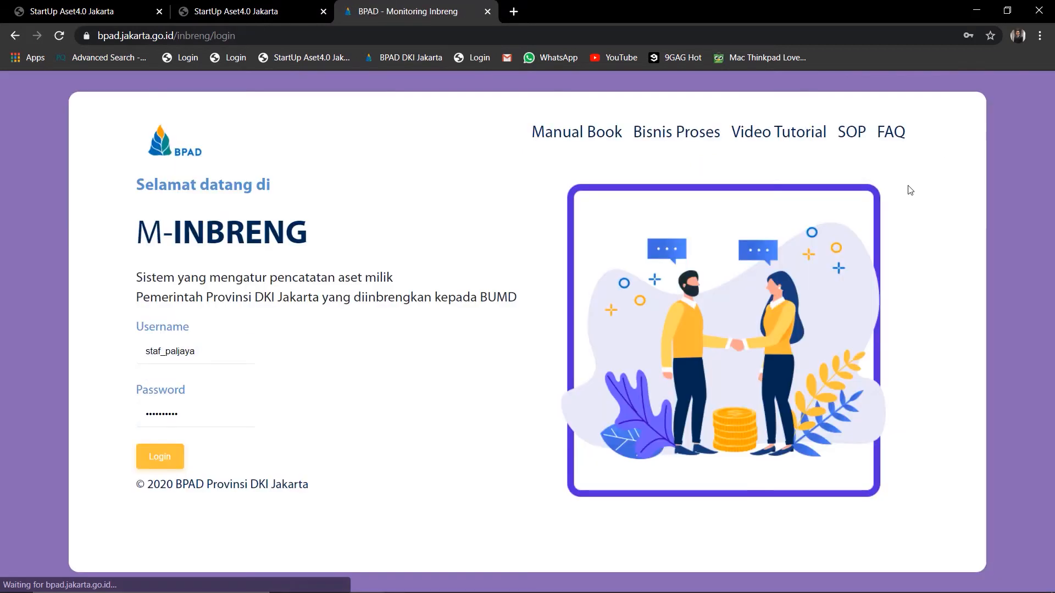
{"action": "left_click", "coordinate": [163, 350]}
{"action": "key", "text": "BackSpace"}
{"action": "key", "text": "BackSpace"}
{"action": "key", "text": "BackSpace"}
{"action": "key", "text": "BackSpace"}
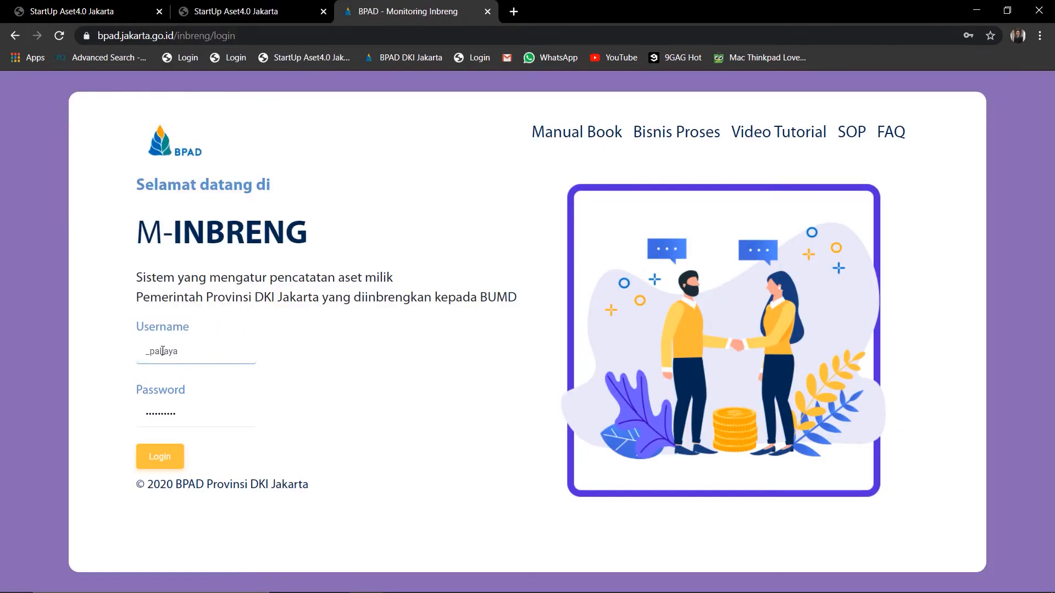
{"action": "type", "text": "direksi"}
{"action": "left_click", "coordinate": [331, 351]}
{"action": "left_click_drag", "start_coordinate": [225, 419], "coordinate": [126, 417]}
{"action": "type", "text": "••"}
{"action": "left_click", "coordinate": [168, 457]}
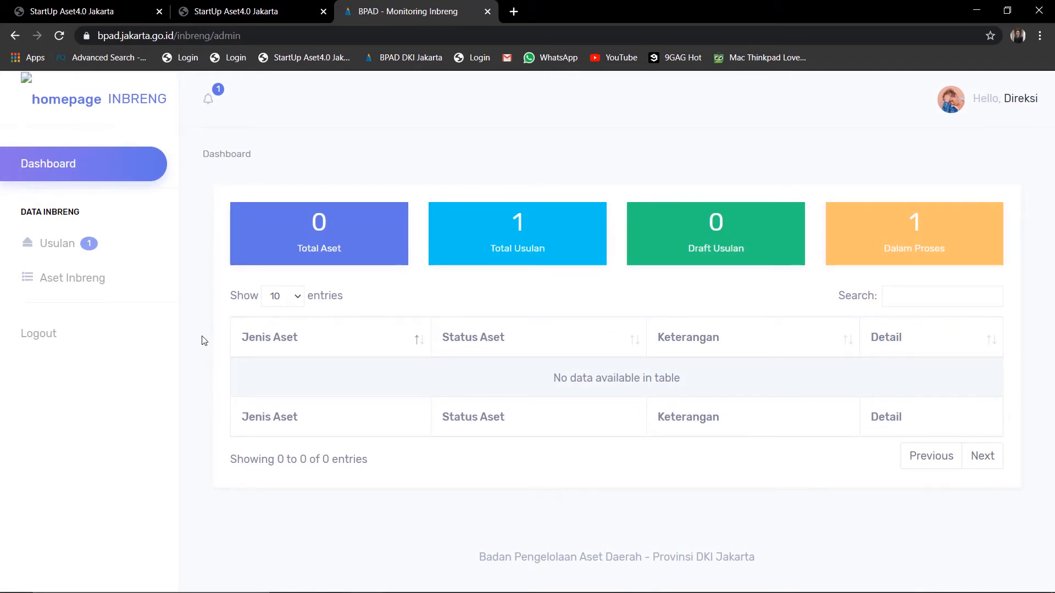
{"action": "left_click", "coordinate": [75, 250]}
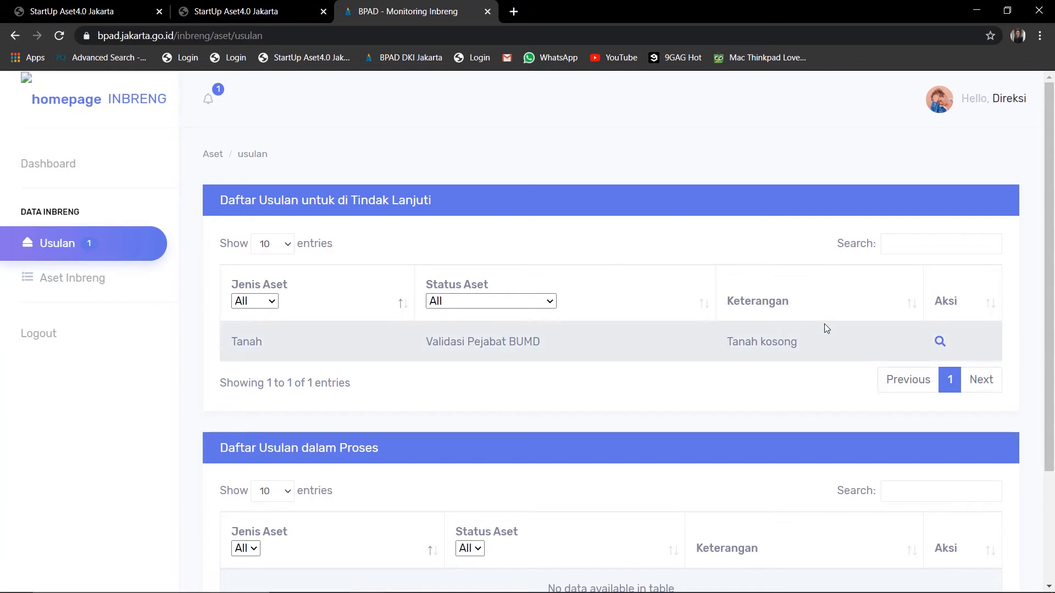
{"action": "left_click", "coordinate": [940, 342]}
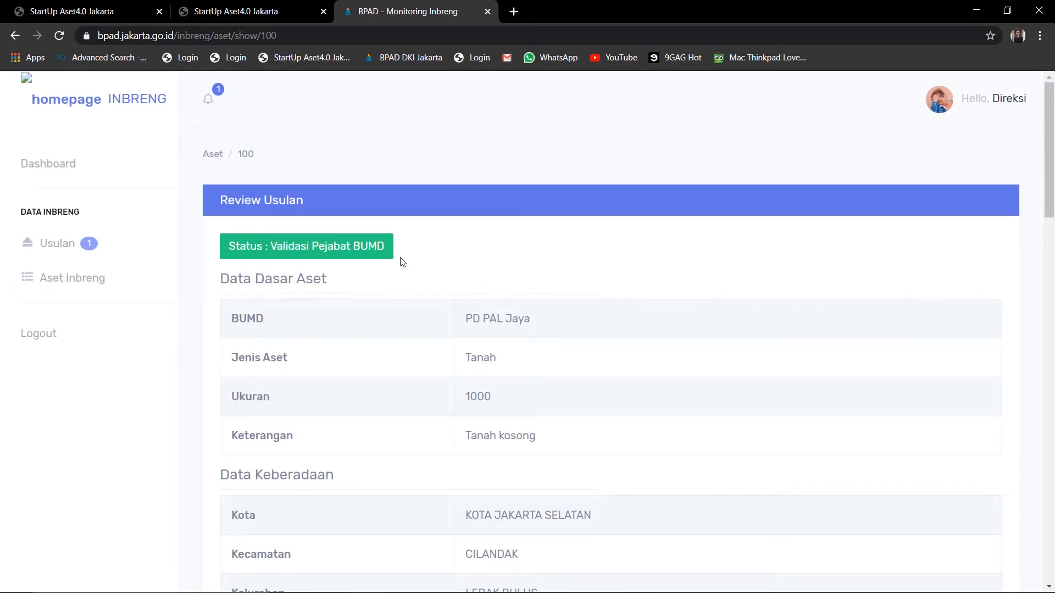
Review the Tanah proposal past Nilai Aset and Data Kerjasama and open the Validasi decision dropdown
{"action": "scroll", "coordinate": [402, 262], "scroll_direction": "down", "scroll_amount": 1}
{"action": "scroll", "coordinate": [403, 262], "scroll_direction": "down", "scroll_amount": 2}
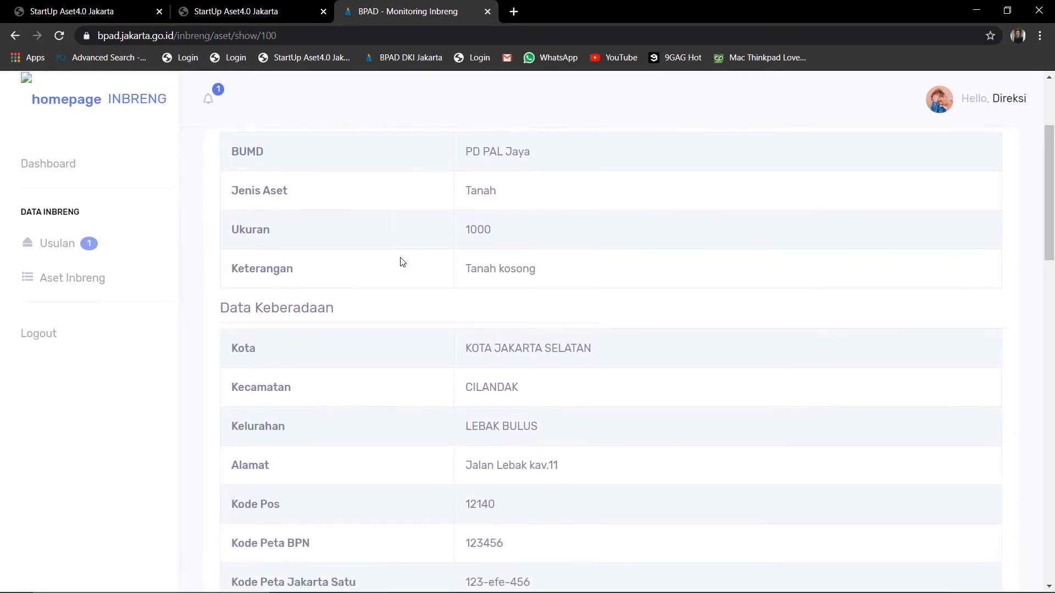
{"action": "scroll", "coordinate": [403, 262], "scroll_direction": "down", "scroll_amount": 2}
{"action": "scroll", "coordinate": [403, 263], "scroll_direction": "down", "scroll_amount": 5}
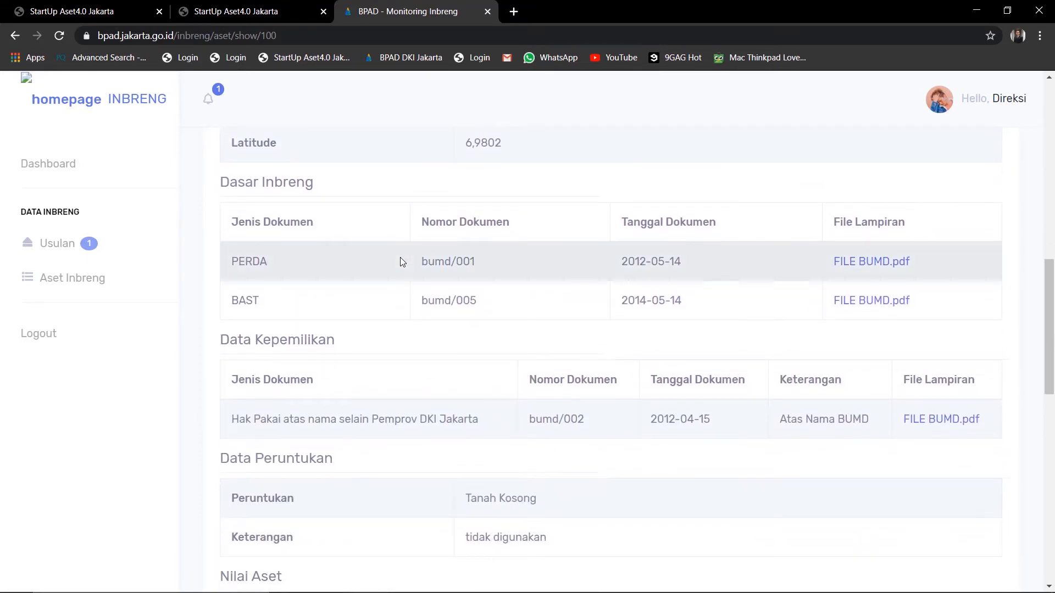
{"action": "scroll", "coordinate": [401, 258], "scroll_direction": "down", "scroll_amount": 1}
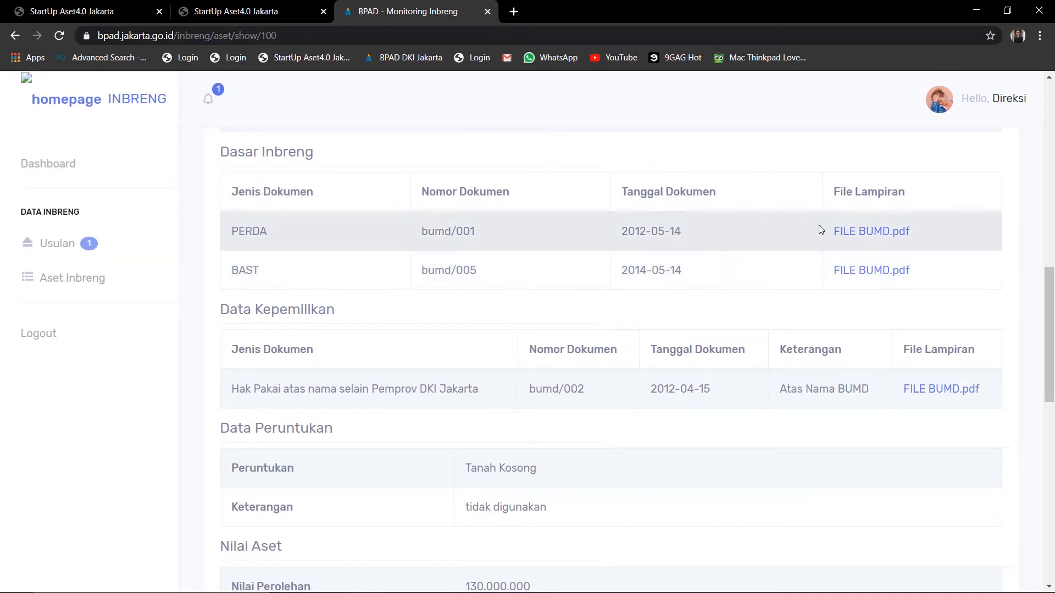
{"action": "scroll", "coordinate": [854, 238], "scroll_direction": "down", "scroll_amount": 1}
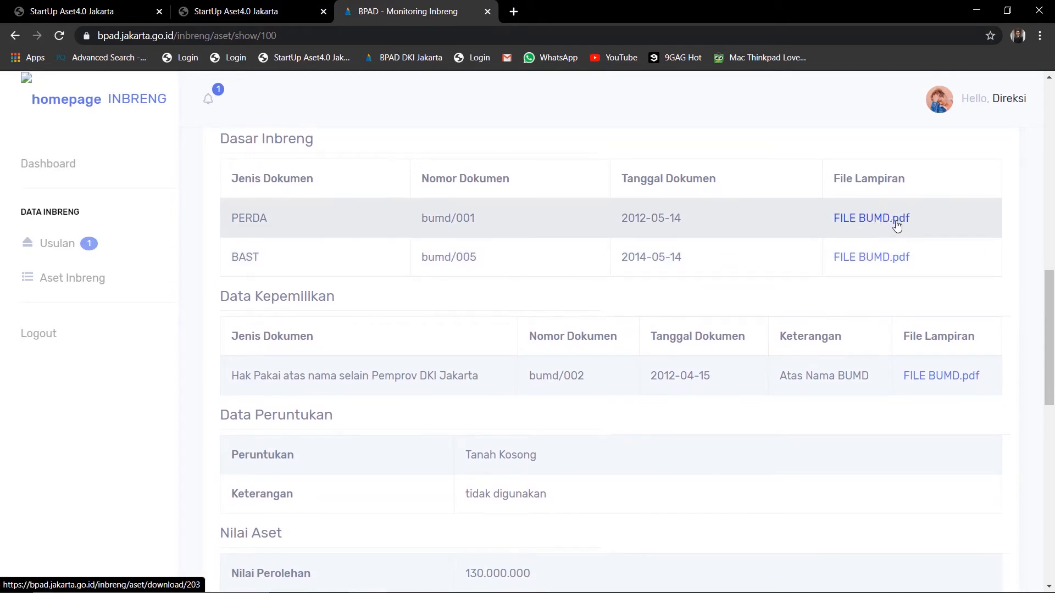
{"action": "scroll", "coordinate": [706, 291], "scroll_direction": "down", "scroll_amount": 5}
{"action": "scroll", "coordinate": [523, 344], "scroll_direction": "down", "scroll_amount": 1}
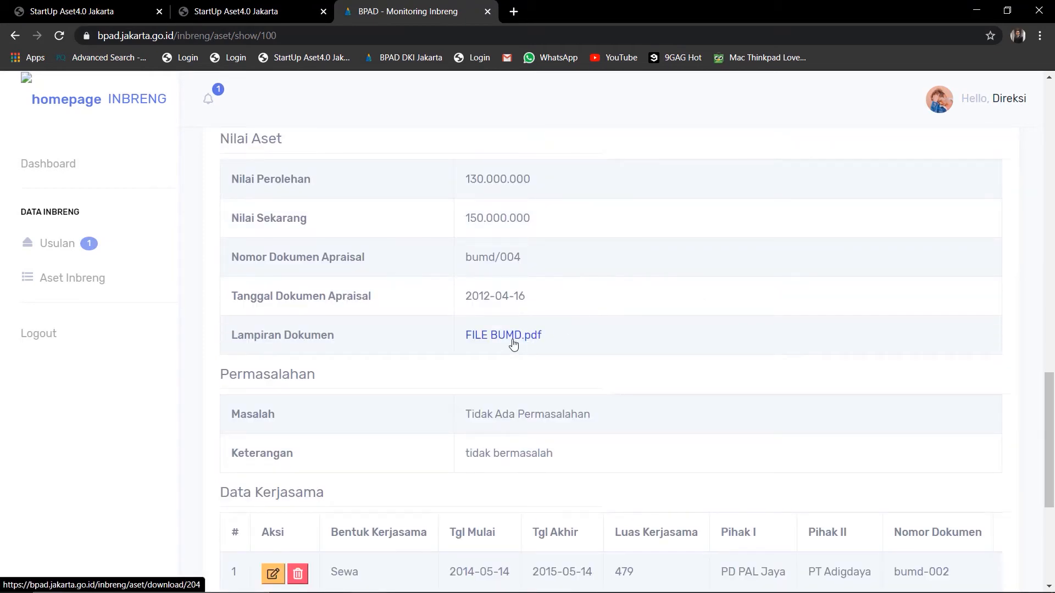
{"action": "scroll", "coordinate": [514, 344], "scroll_direction": "down", "scroll_amount": 4}
{"action": "scroll", "coordinate": [416, 462], "scroll_direction": "down", "scroll_amount": 1}
{"action": "left_click", "coordinate": [356, 422]}
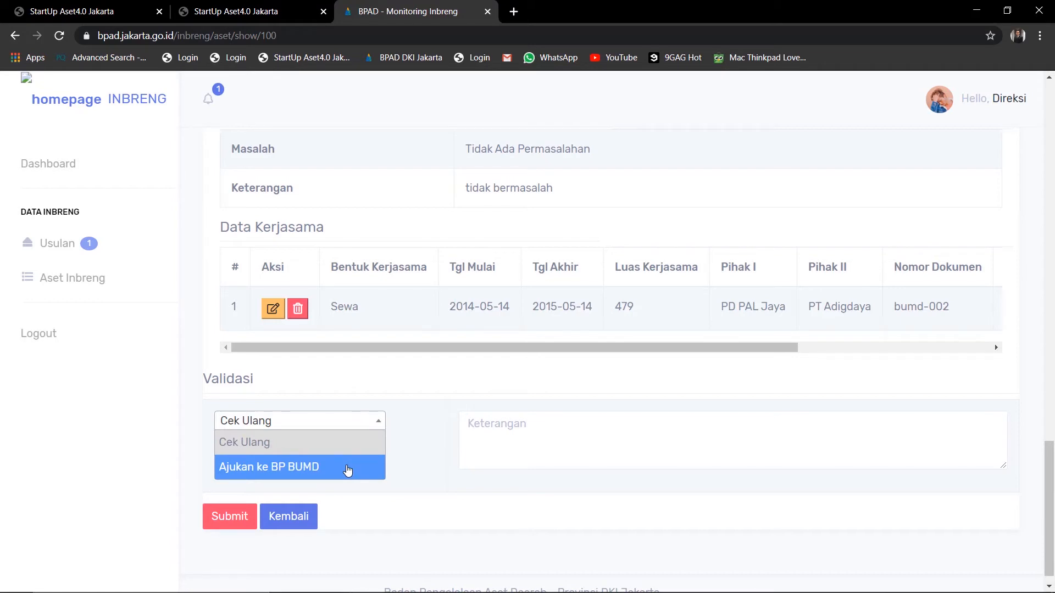
Submit the validation as 'Ajukan ke BP BUMD', check the Verifikasi BP BUMD status, and open the account menu
{"action": "left_click", "coordinate": [348, 468]}
{"action": "left_click", "coordinate": [231, 499]}
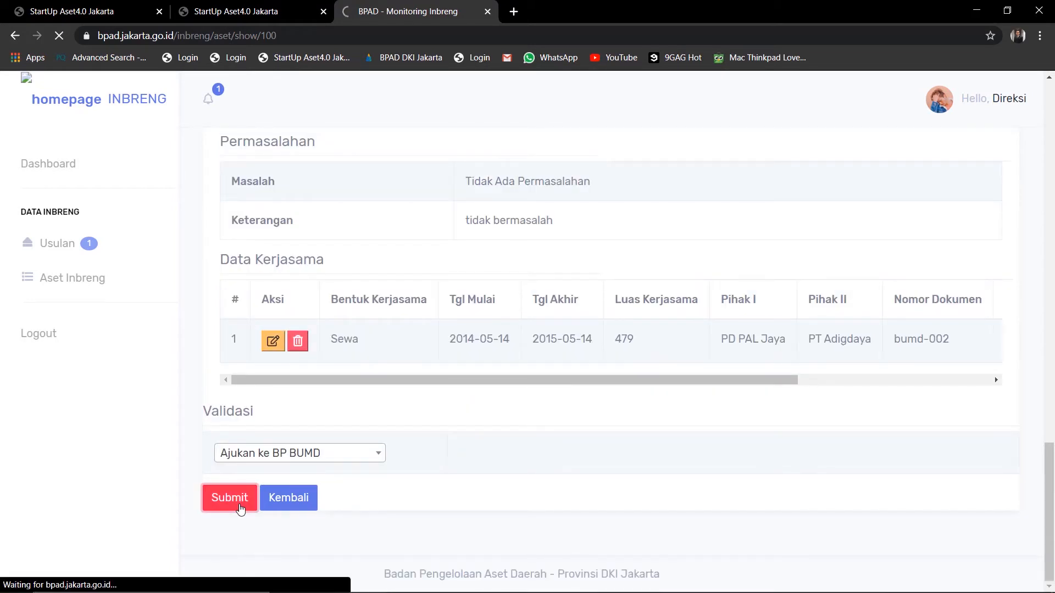
{"action": "scroll", "coordinate": [241, 510], "scroll_direction": "down", "scroll_amount": 2}
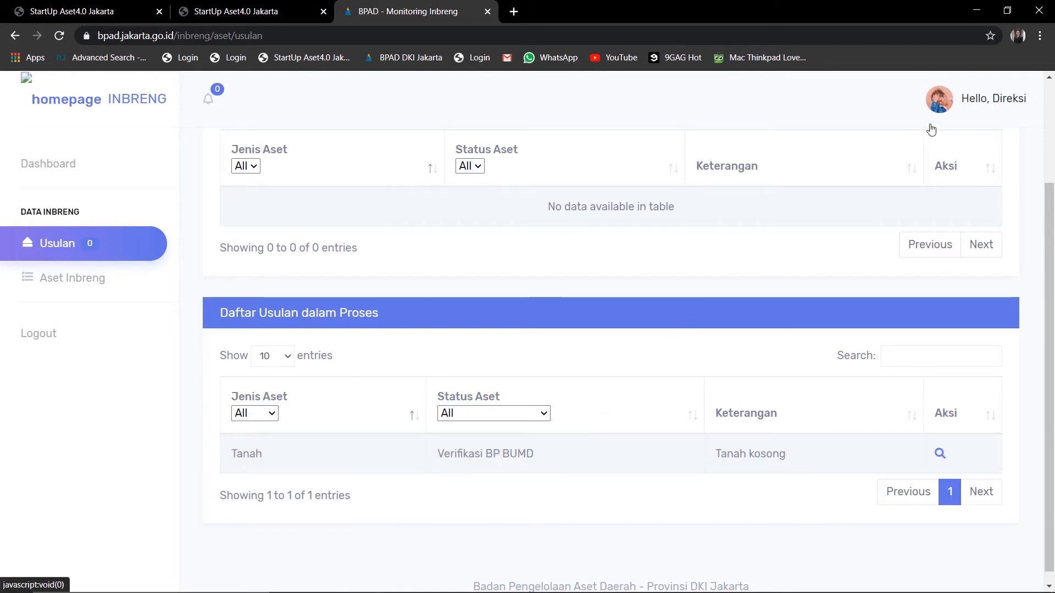
{"action": "left_click", "coordinate": [1004, 98]}
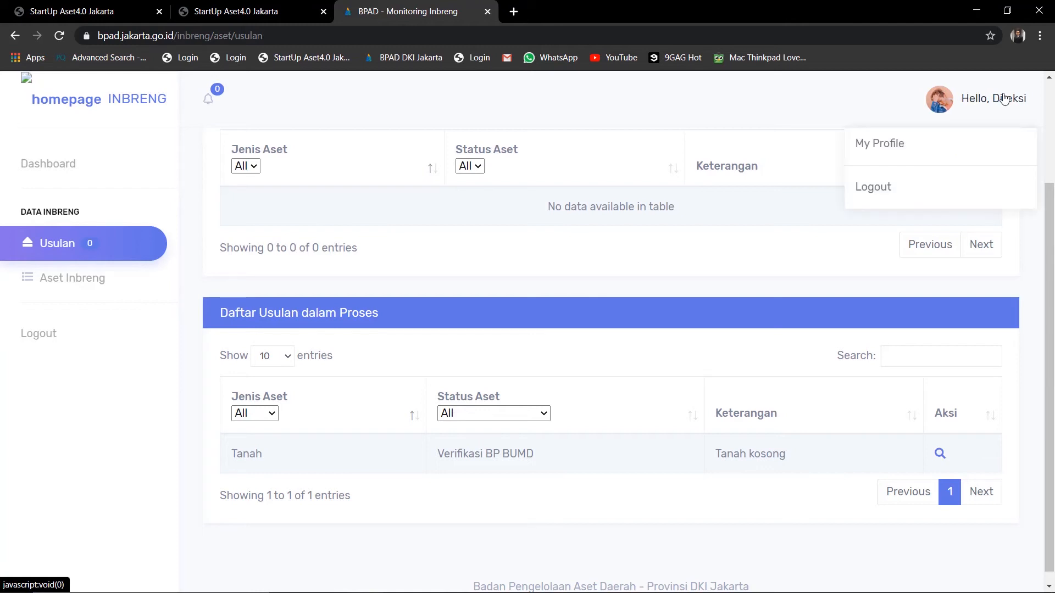
Log out of Direksi and sign in as staf_bpbumd using the saved password
{"action": "left_click", "coordinate": [938, 189]}
{"action": "left_click_drag", "start_coordinate": [209, 351], "coordinate": [106, 367]}
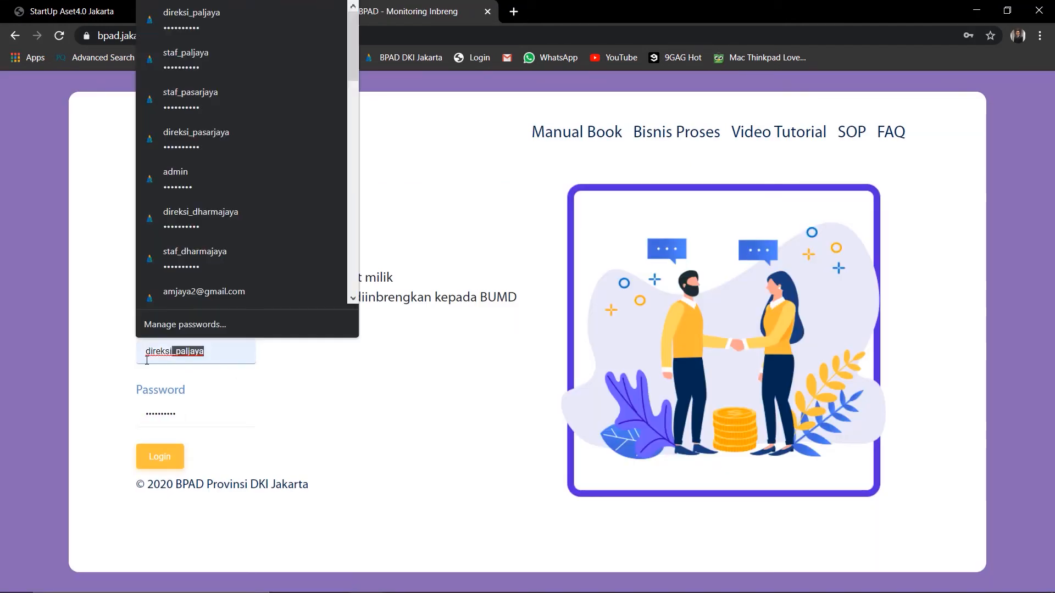
{"action": "key", "text": "BackSpace"}
{"action": "type", "text": "staf"}
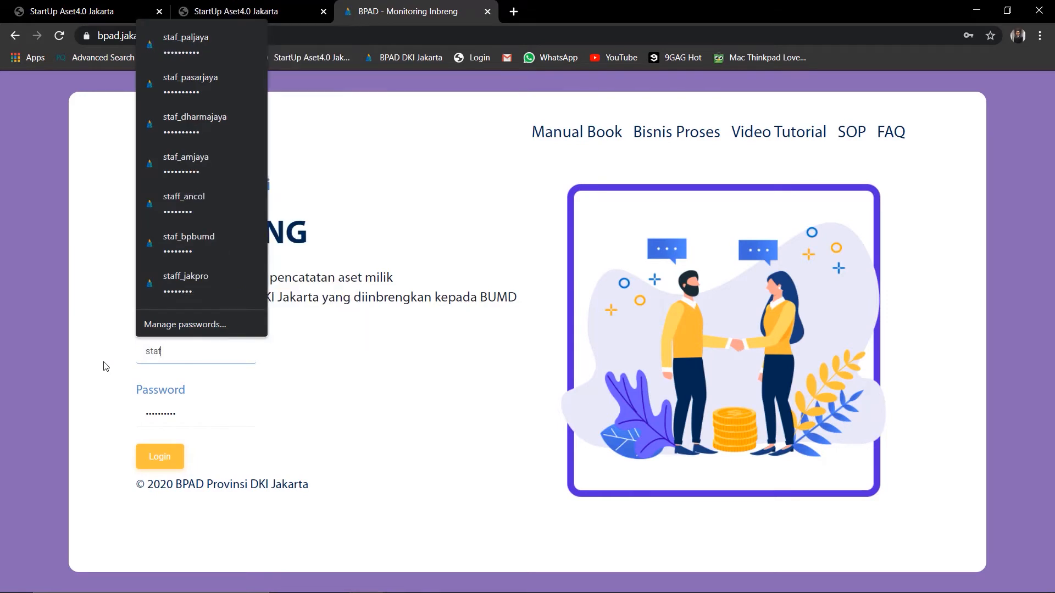
{"action": "type", "text": "_b"}
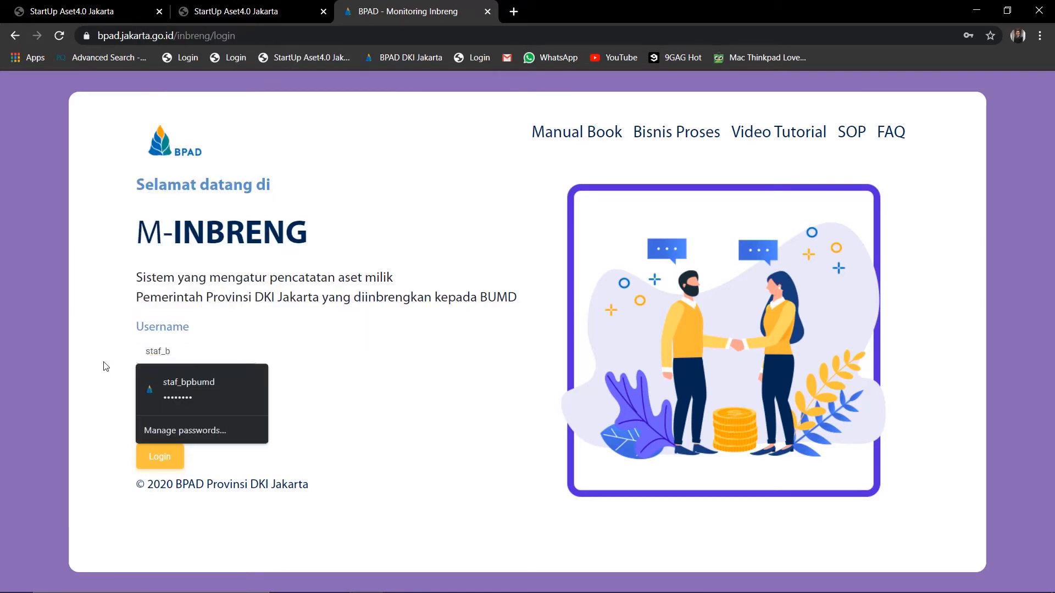
{"action": "type", "text": "pbumd"}
{"action": "key", "text": "Down"}
{"action": "key", "text": "Return"}
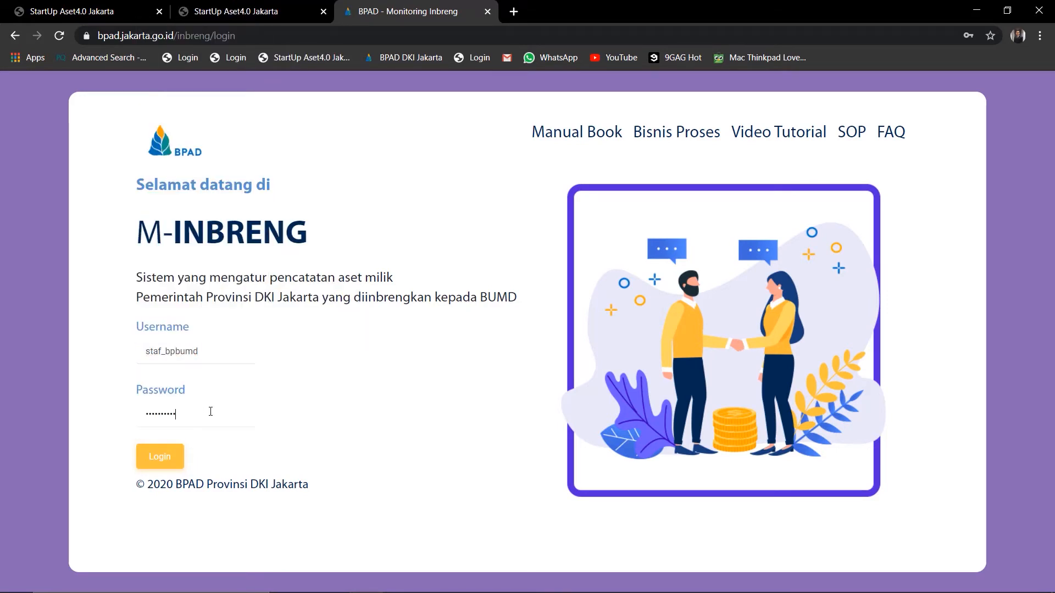
{"action": "left_click", "coordinate": [154, 446]}
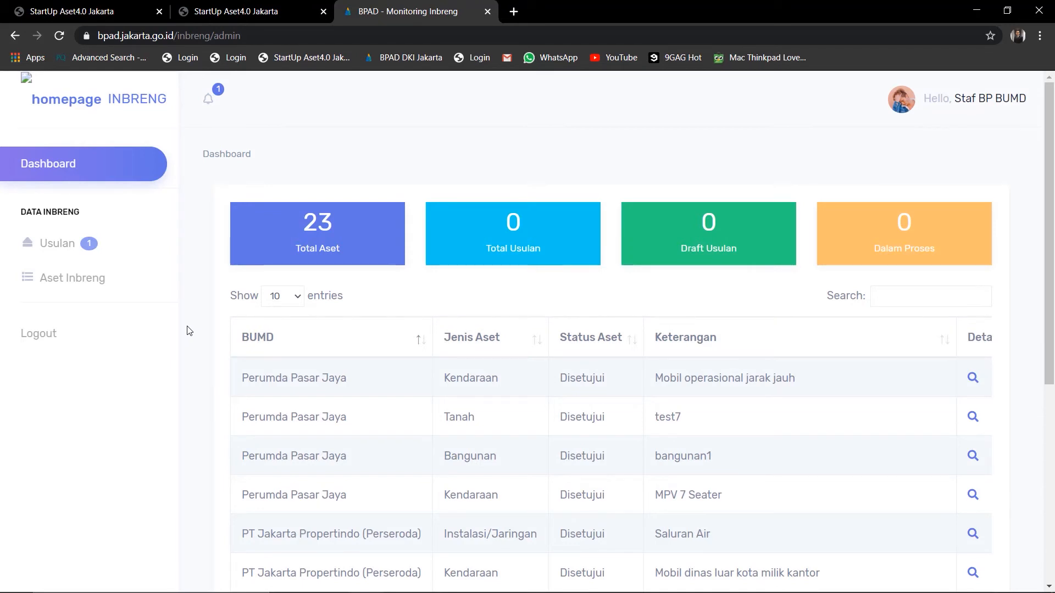
Open the PD PAL Jaya Tanah proposal from Usulan and review its details down to the verification form
{"action": "left_click", "coordinate": [70, 248]}
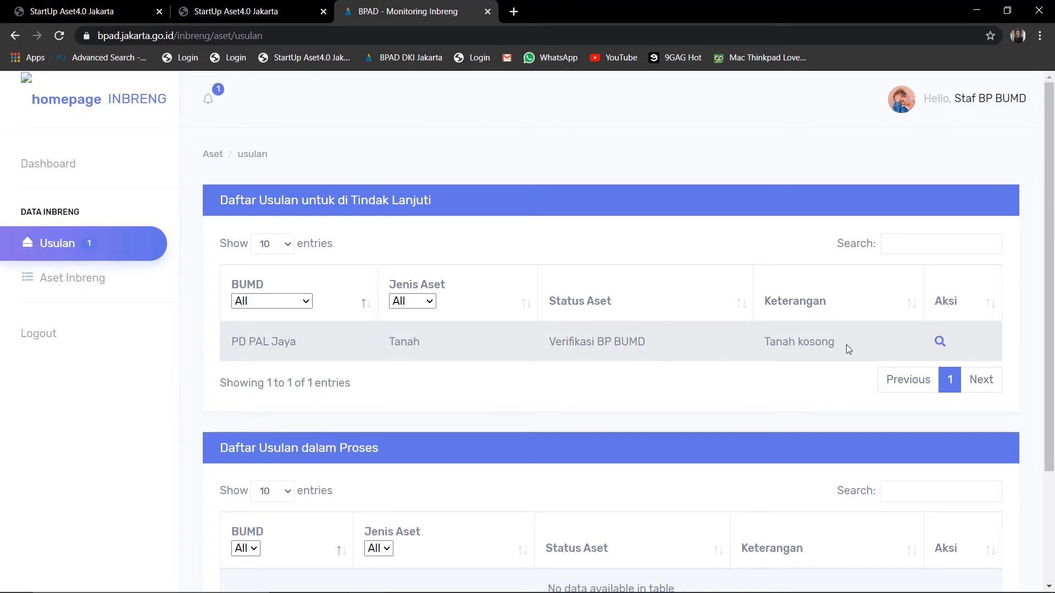
{"action": "left_click", "coordinate": [940, 343]}
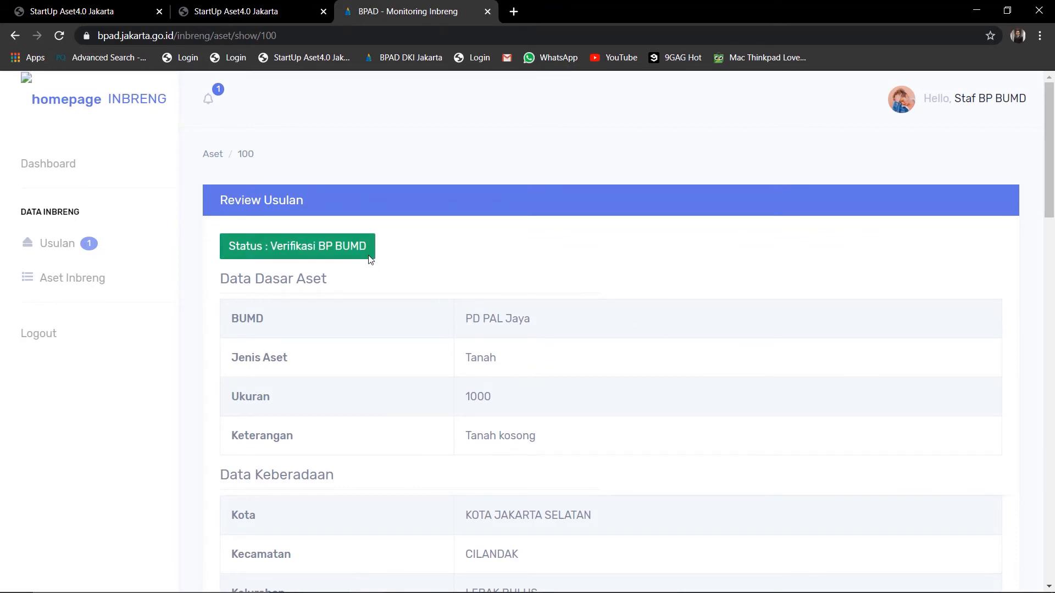
{"action": "scroll", "coordinate": [410, 352], "scroll_direction": "down", "scroll_amount": 6}
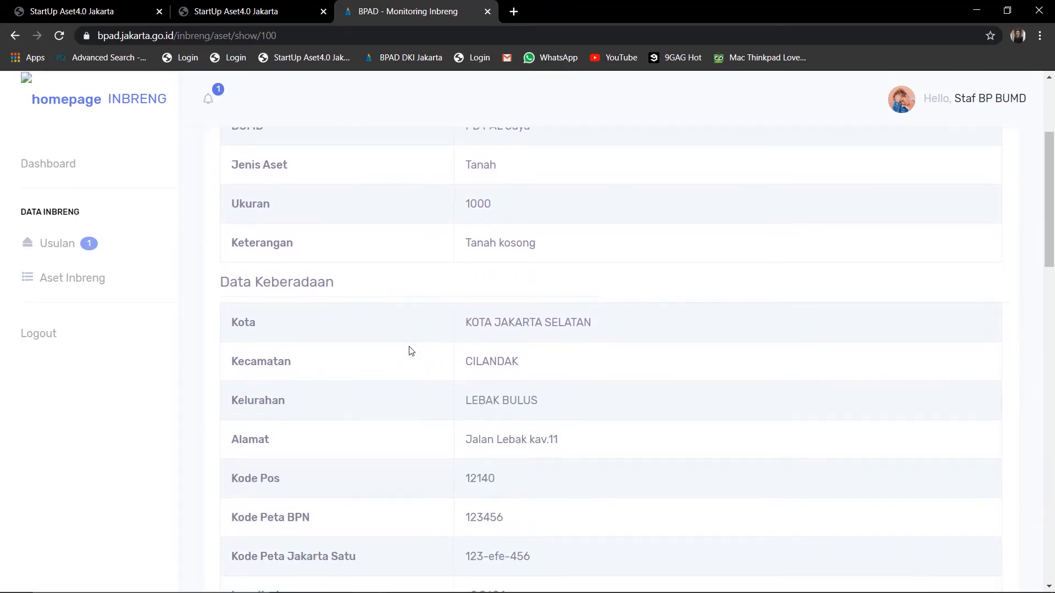
{"action": "scroll", "coordinate": [410, 351], "scroll_direction": "down", "scroll_amount": 12}
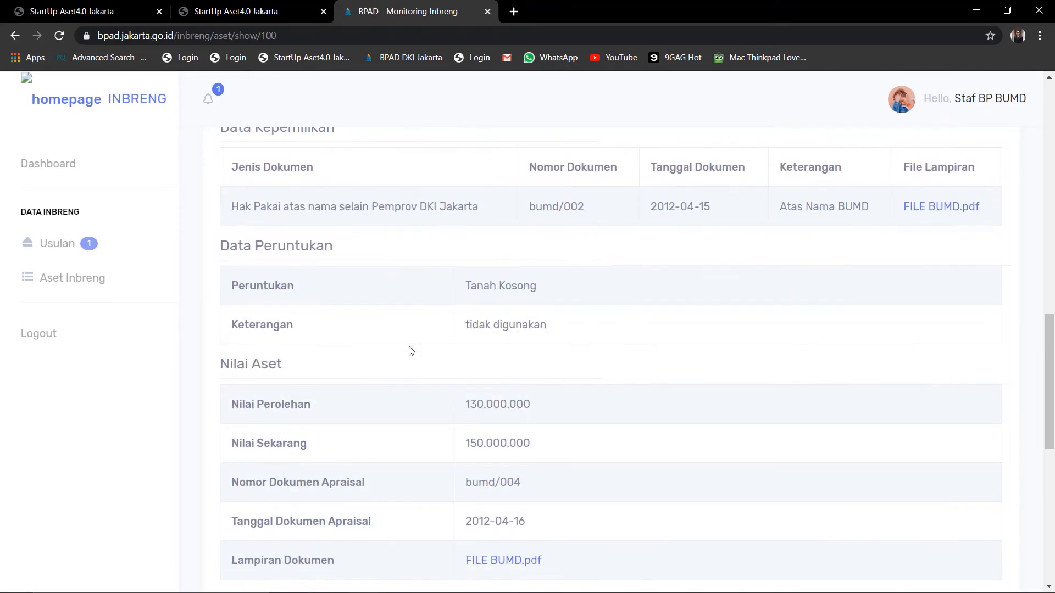
{"action": "scroll", "coordinate": [410, 351], "scroll_direction": "down", "scroll_amount": 2}
{"action": "scroll", "coordinate": [410, 351], "scroll_direction": "up", "scroll_amount": 6}
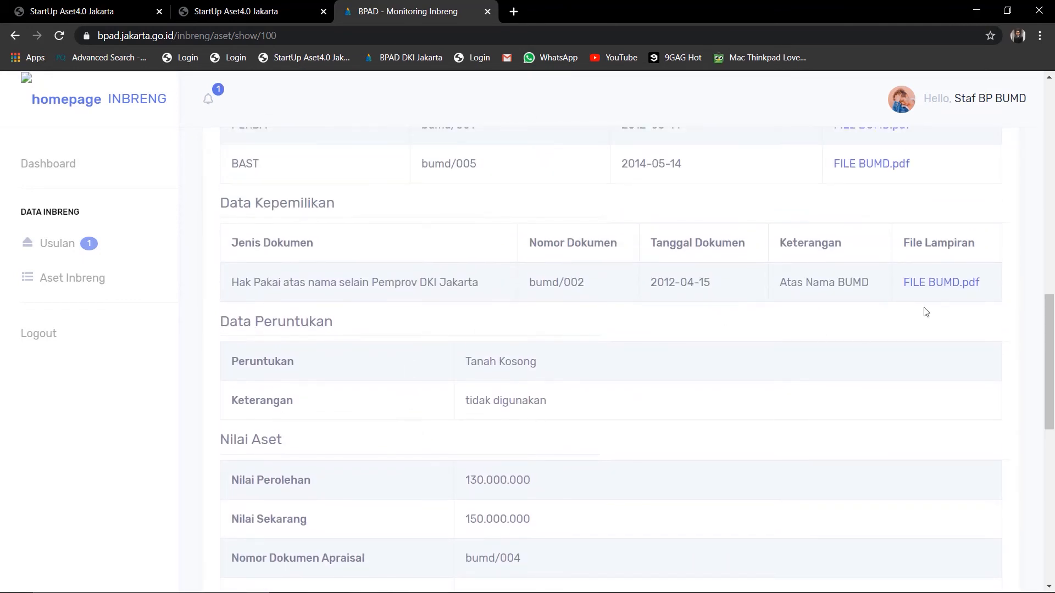
{"action": "scroll", "coordinate": [948, 293], "scroll_direction": "up", "scroll_amount": 2}
{"action": "scroll", "coordinate": [947, 292], "scroll_direction": "down", "scroll_amount": 6}
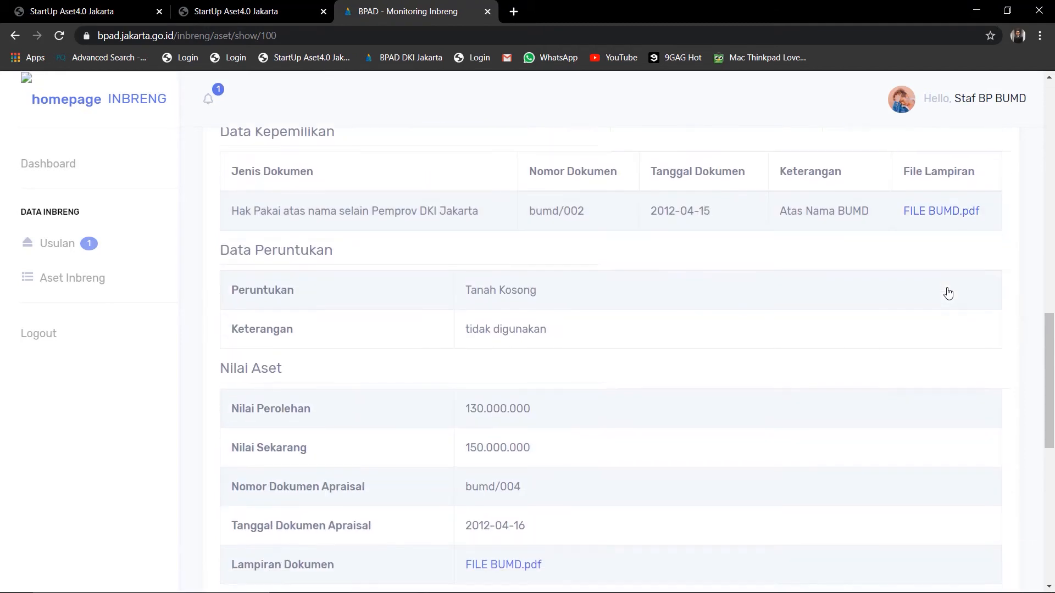
{"action": "scroll", "coordinate": [572, 449], "scroll_direction": "down", "scroll_amount": 2}
{"action": "scroll", "coordinate": [572, 449], "scroll_direction": "down", "scroll_amount": 4}
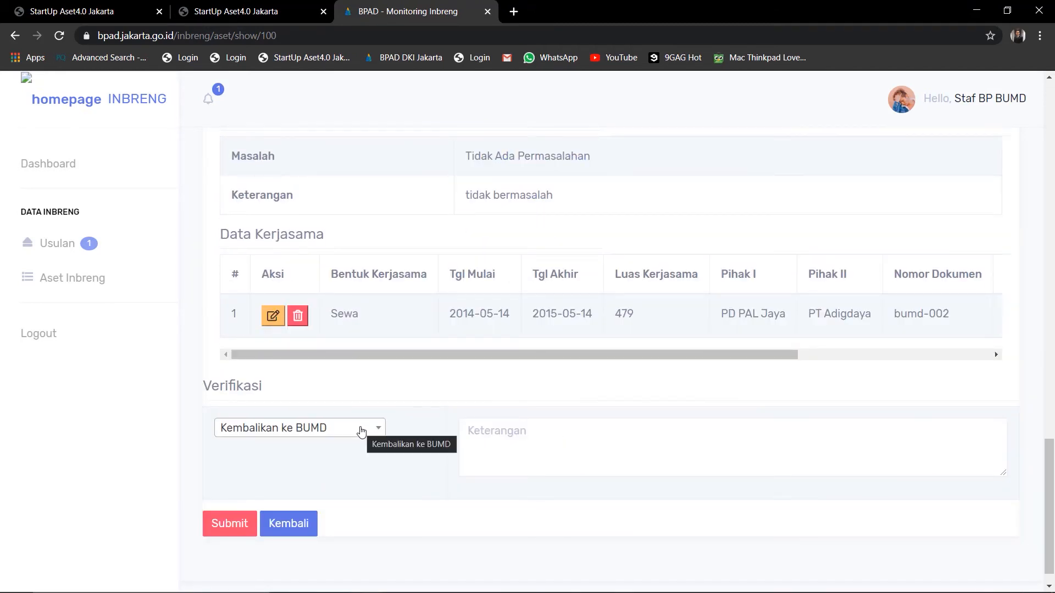
Choose 'Verifikasi' as the decision and submit it
{"action": "left_click", "coordinate": [361, 432]}
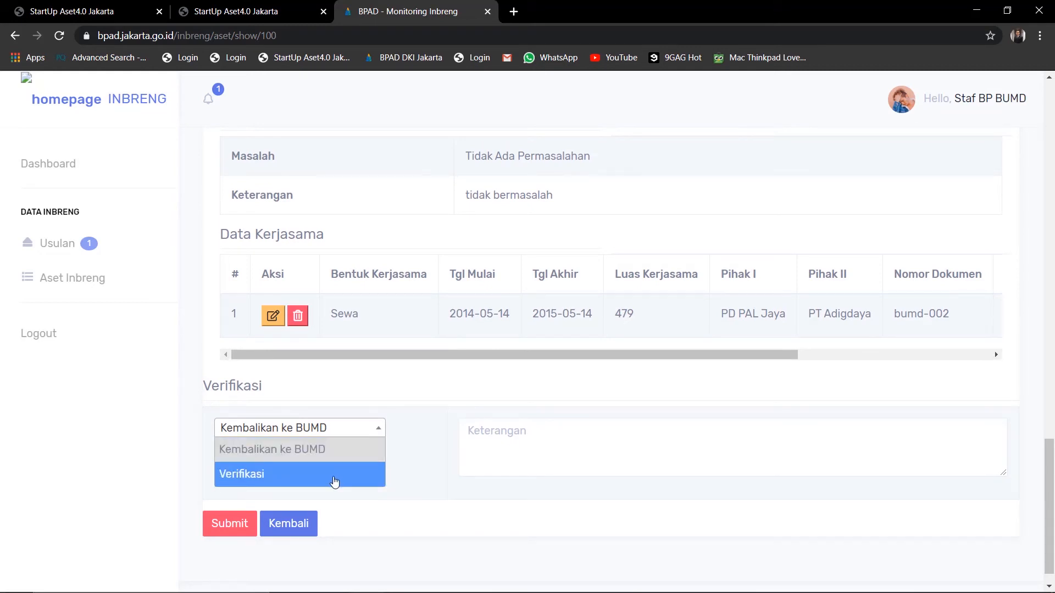
{"action": "left_click", "coordinate": [335, 476]}
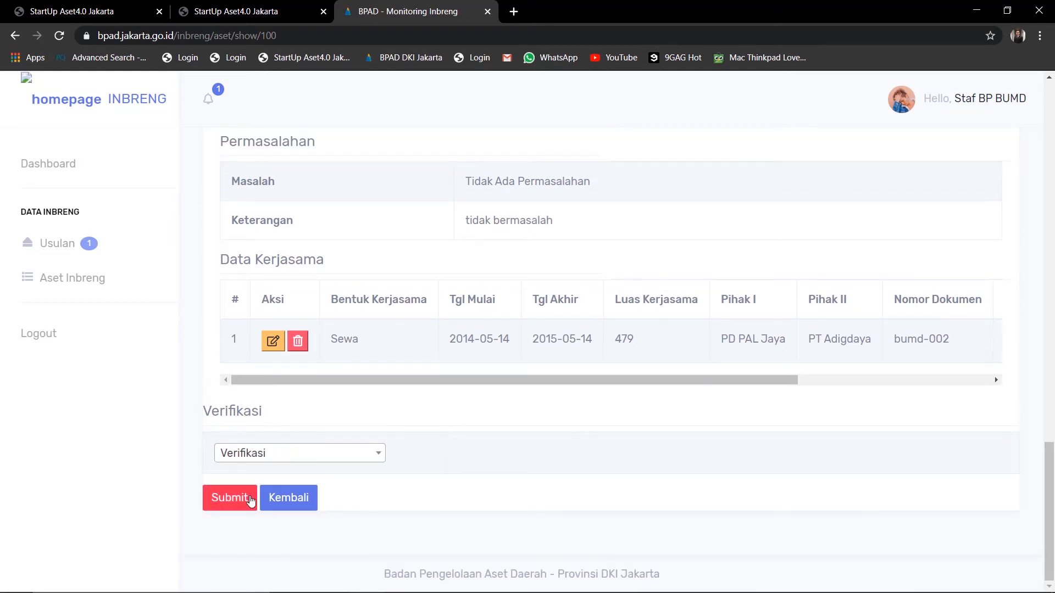
{"action": "left_click", "coordinate": [251, 501]}
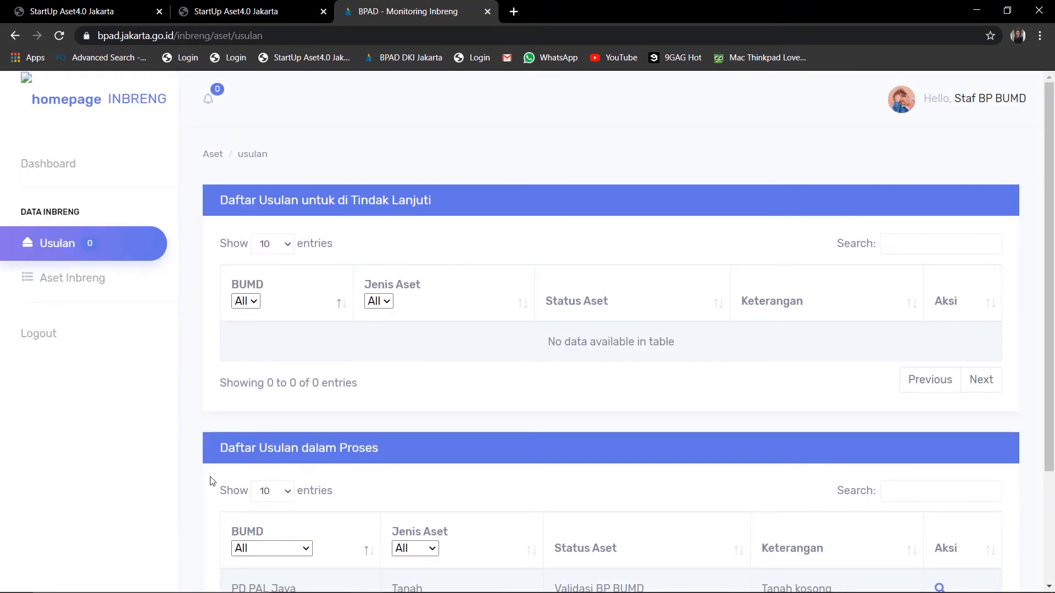
Check the Tanah proposal's Validasi BP BUMD status, then log out of the Staf BP BUMD account
{"action": "scroll", "coordinate": [206, 463], "scroll_direction": "down", "scroll_amount": 3}
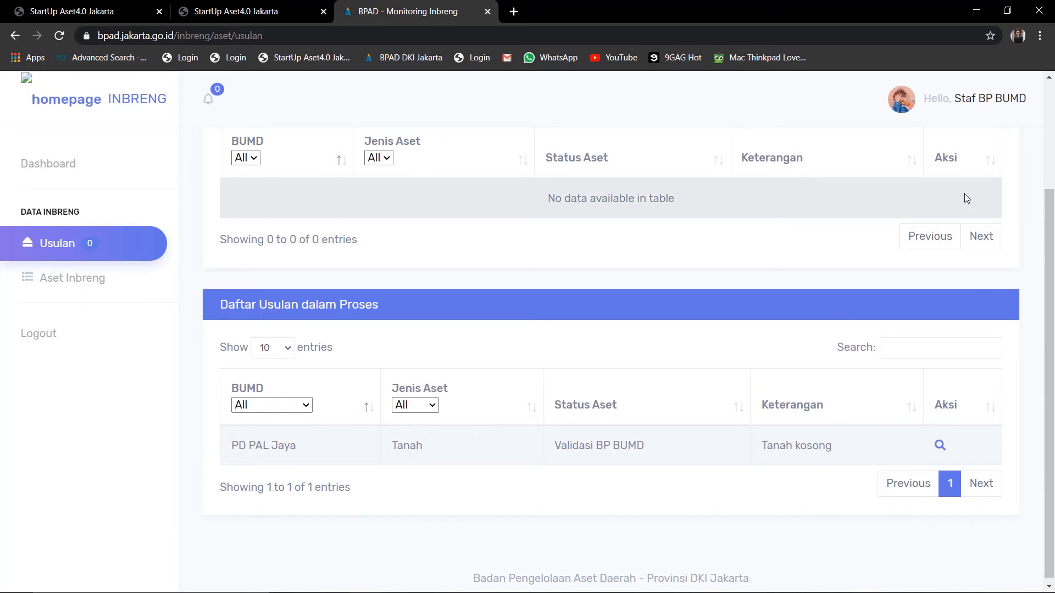
{"action": "left_click", "coordinate": [1014, 94]}
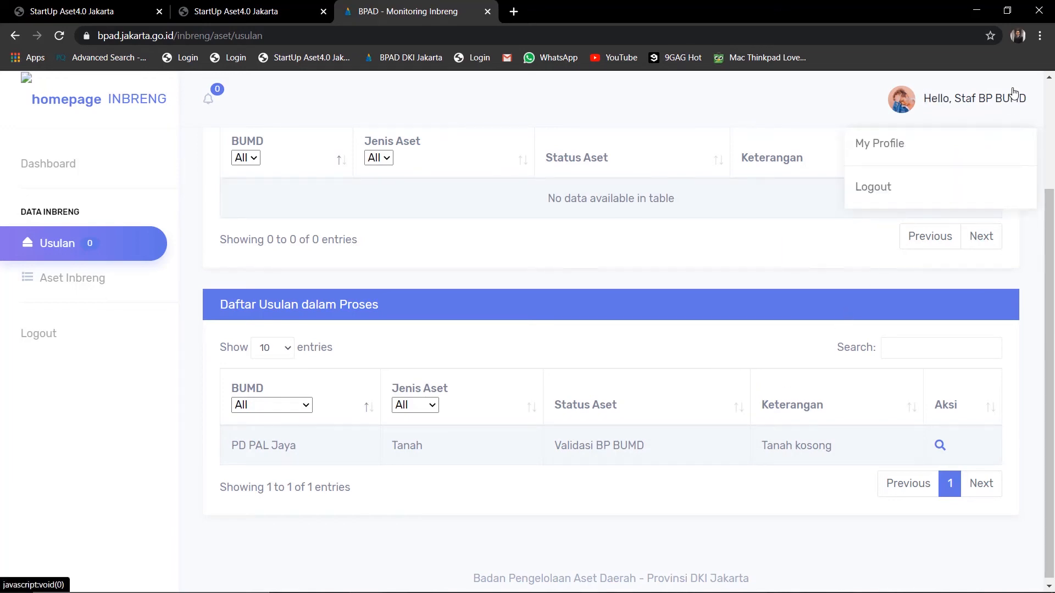
{"action": "left_click", "coordinate": [934, 191]}
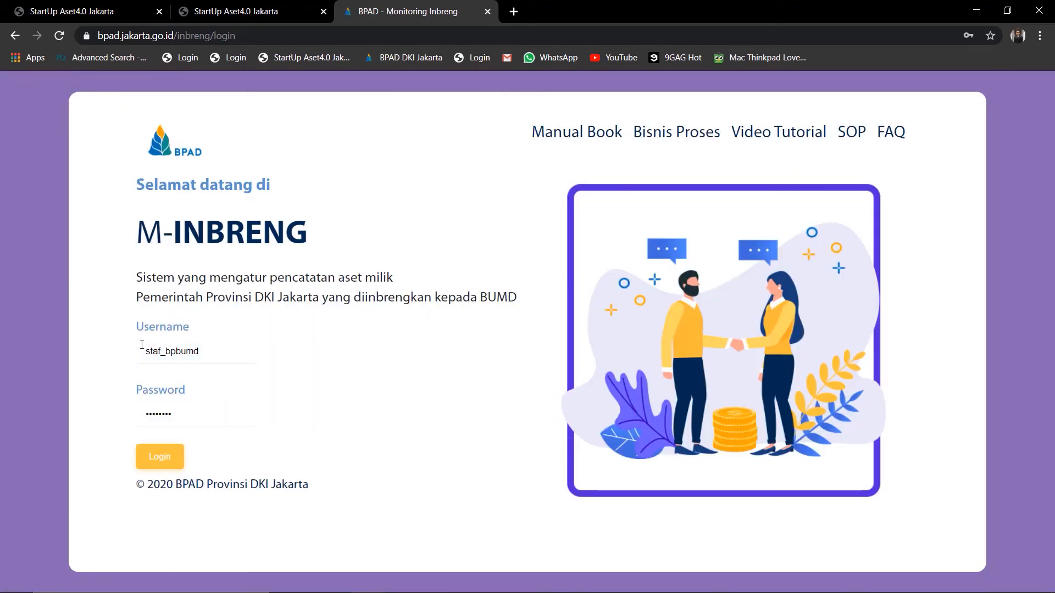
Sign in as bp_bumd with its password and open the Usulan follow-up list
{"action": "left_click", "coordinate": [163, 352]}
{"action": "left_click", "coordinate": [162, 351]}
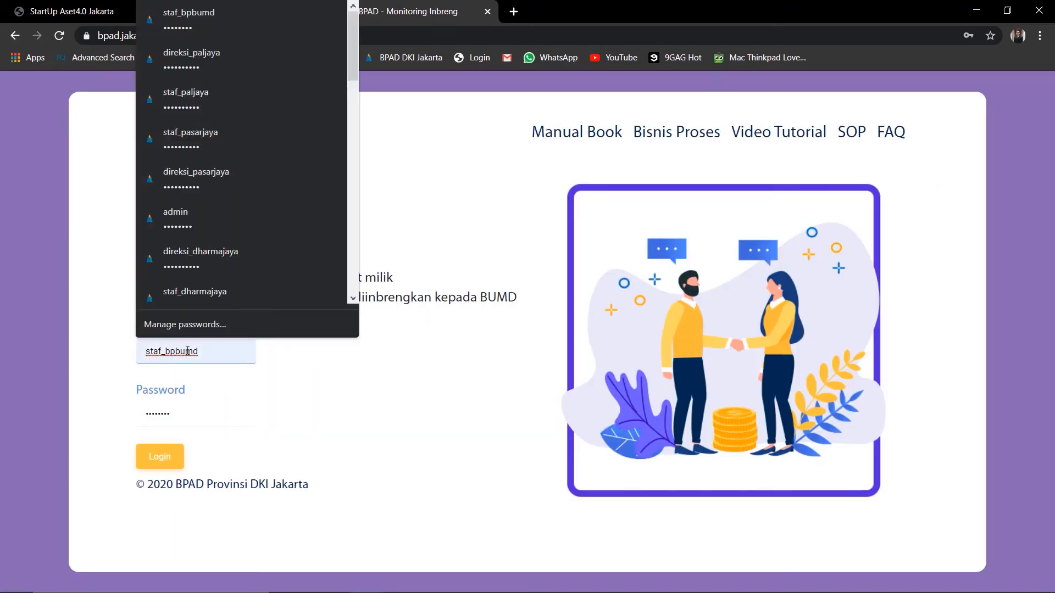
{"action": "key", "text": "ctrl+a"}
{"action": "key", "text": "BackSpace"}
{"action": "type", "text": "bp_bumd"}
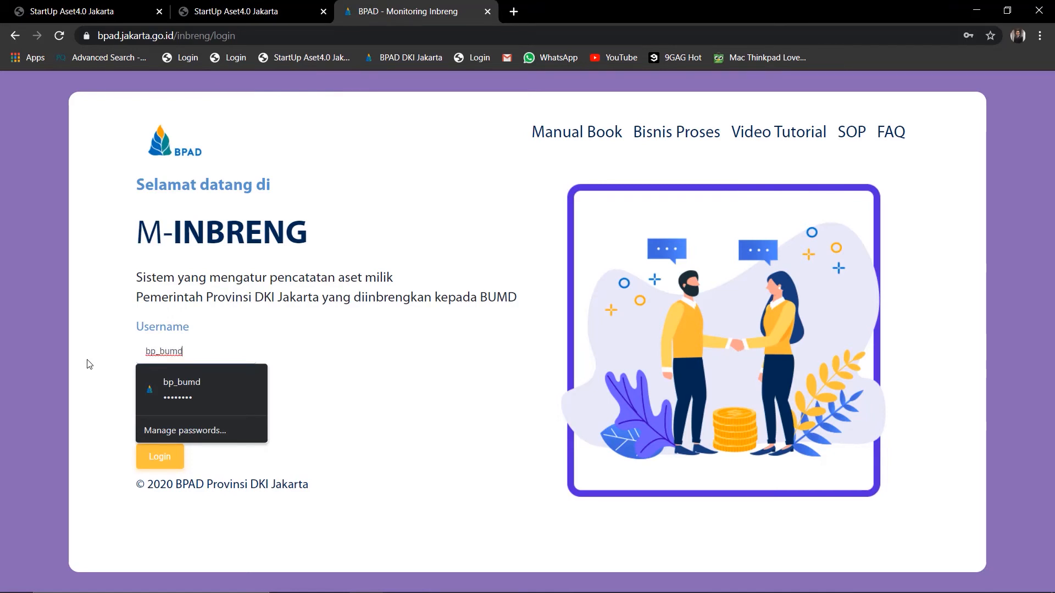
{"action": "key", "text": "Down"}
{"action": "key", "text": "Return"}
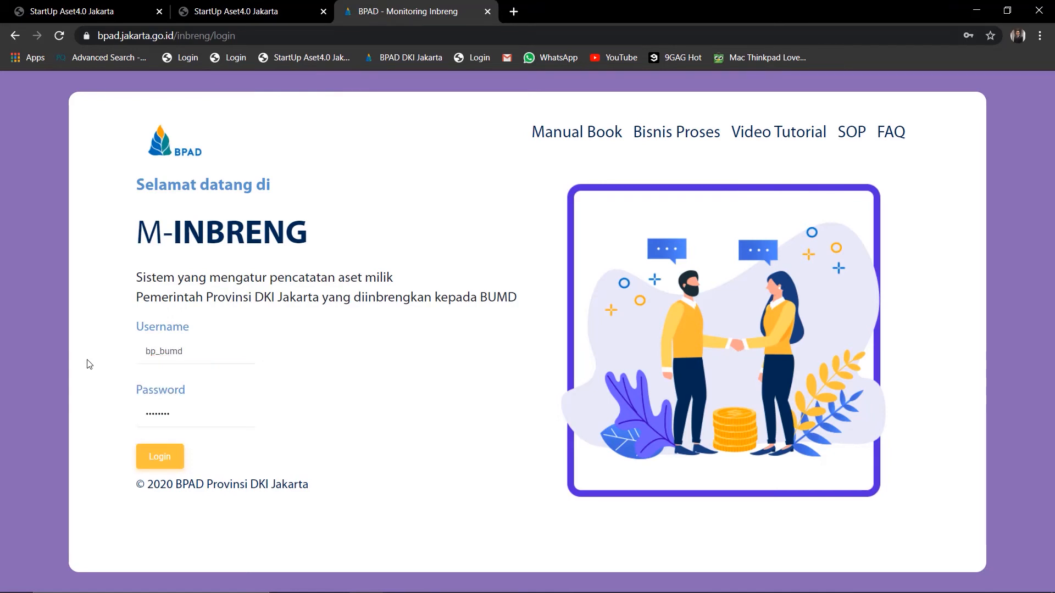
{"action": "left_click_drag", "start_coordinate": [189, 419], "coordinate": [111, 405]}
{"action": "type", "text": "••••••"}
{"action": "left_click", "coordinate": [180, 458]}
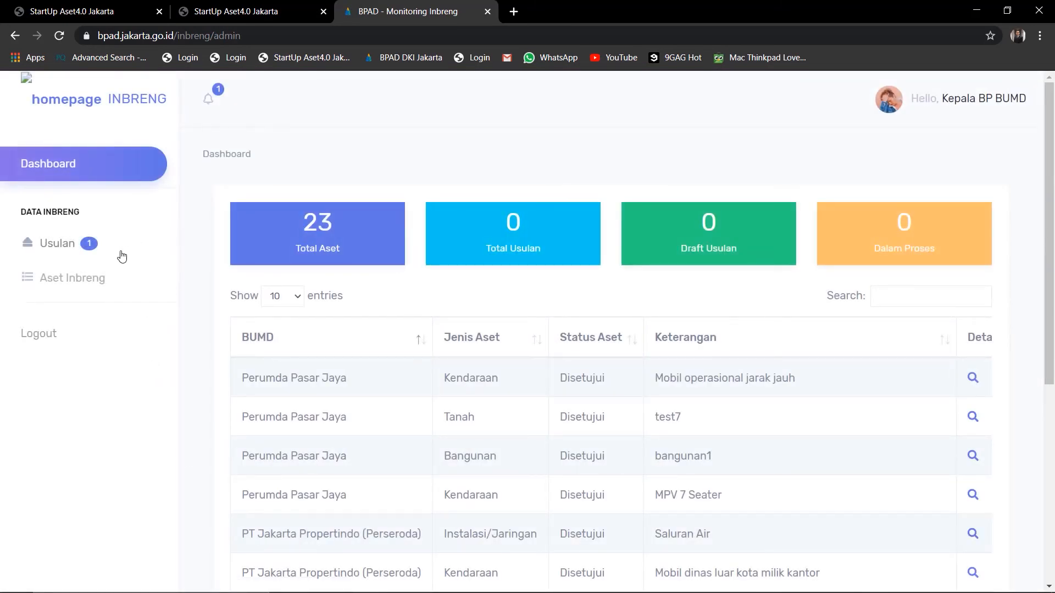
{"action": "left_click", "coordinate": [70, 255]}
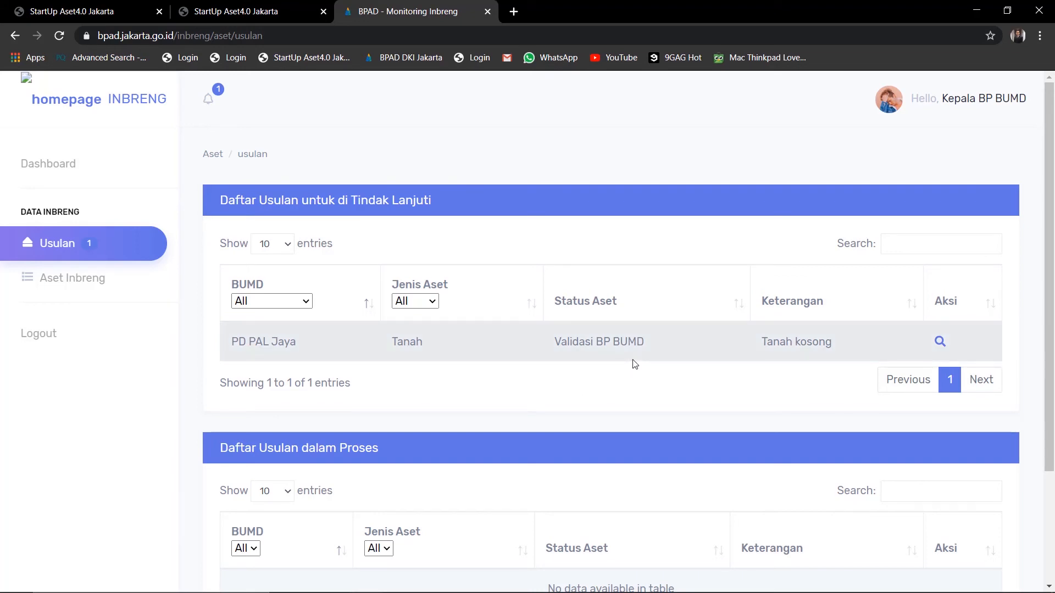
Open the PD PAL Jaya Tanah proposal and submit the decision 'Validasi'
{"action": "left_click", "coordinate": [940, 342]}
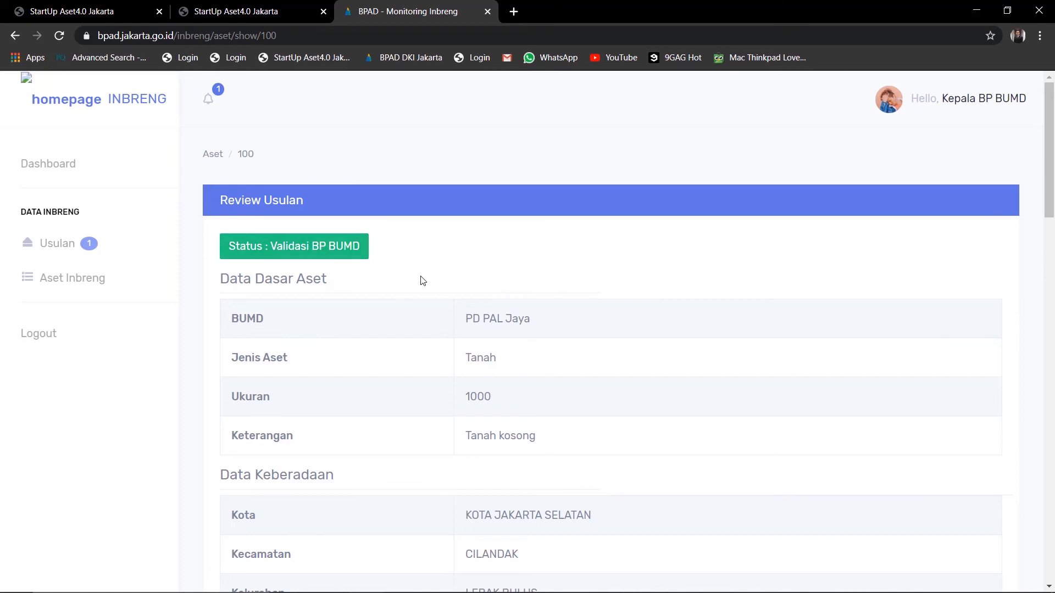
{"action": "scroll", "coordinate": [532, 330], "scroll_direction": "down", "scroll_amount": 9}
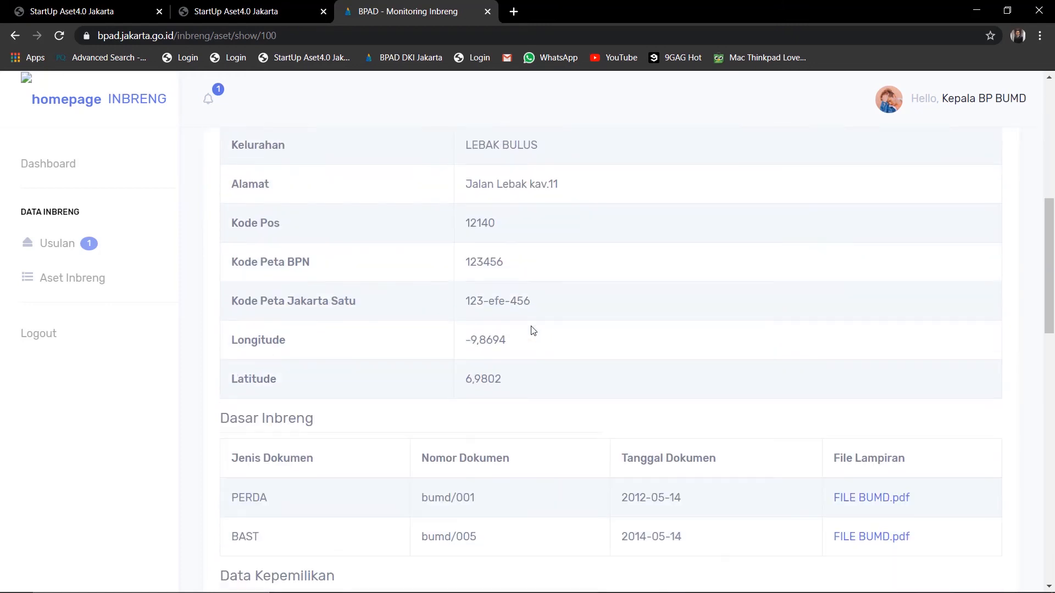
{"action": "scroll", "coordinate": [532, 330], "scroll_direction": "down", "scroll_amount": 2}
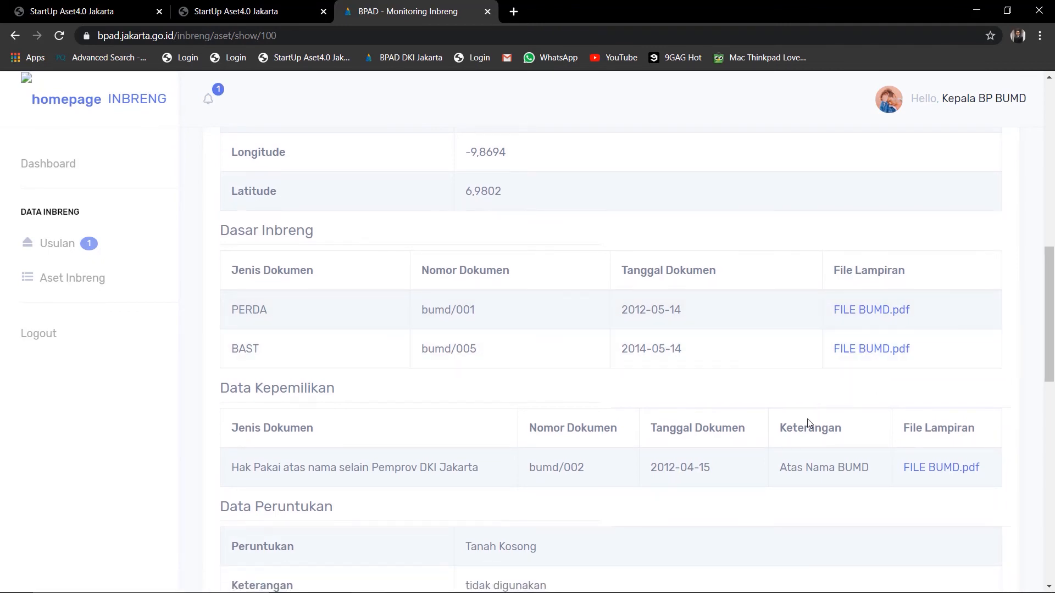
{"action": "scroll", "coordinate": [810, 424], "scroll_direction": "down", "scroll_amount": 3}
{"action": "scroll", "coordinate": [810, 423], "scroll_direction": "down", "scroll_amount": 7}
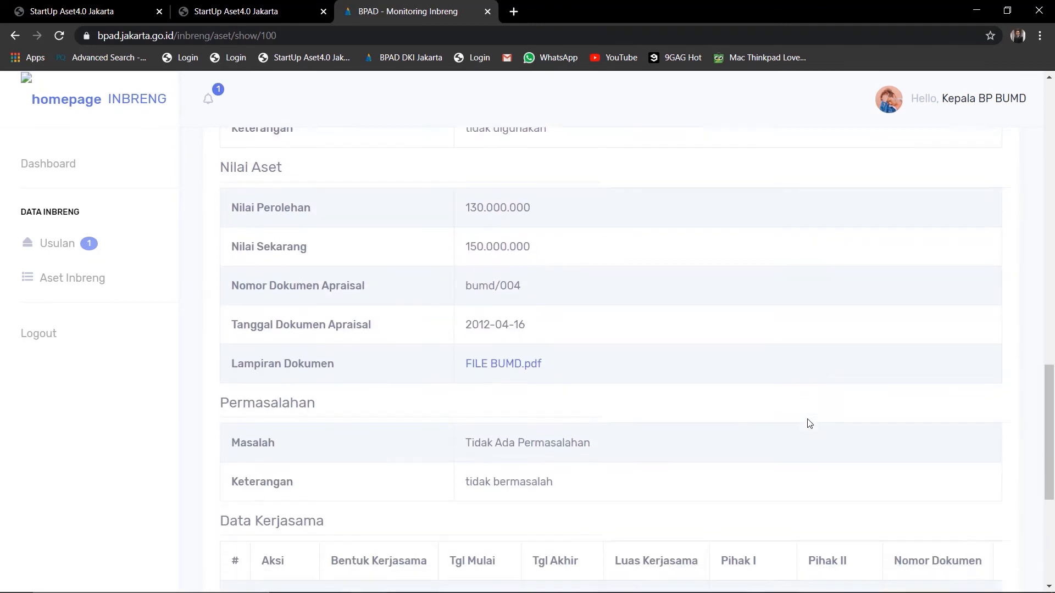
{"action": "scroll", "coordinate": [810, 424], "scroll_direction": "down", "scroll_amount": 4}
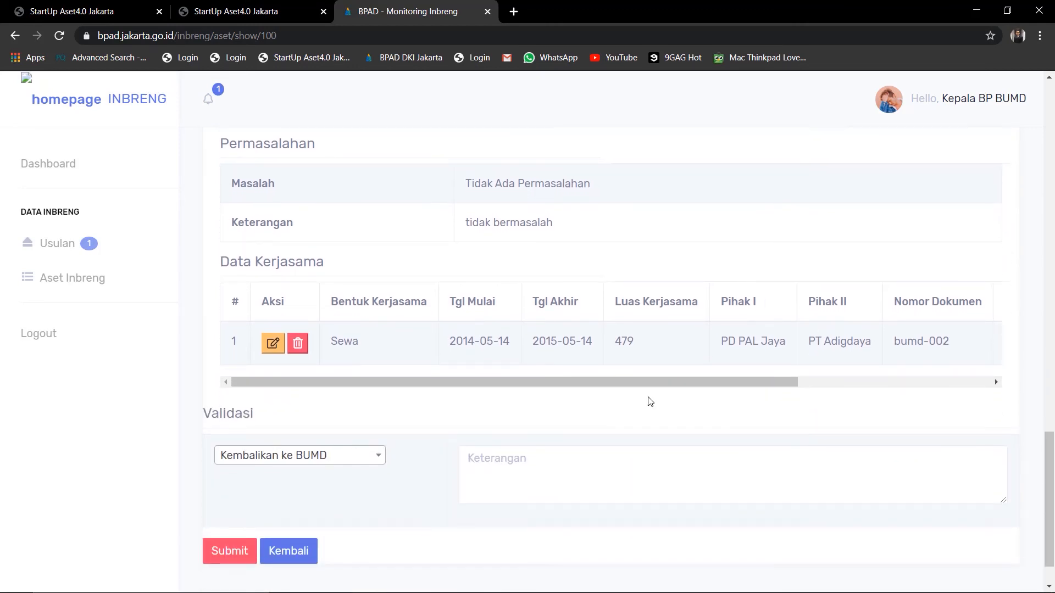
{"action": "left_click", "coordinate": [382, 460]}
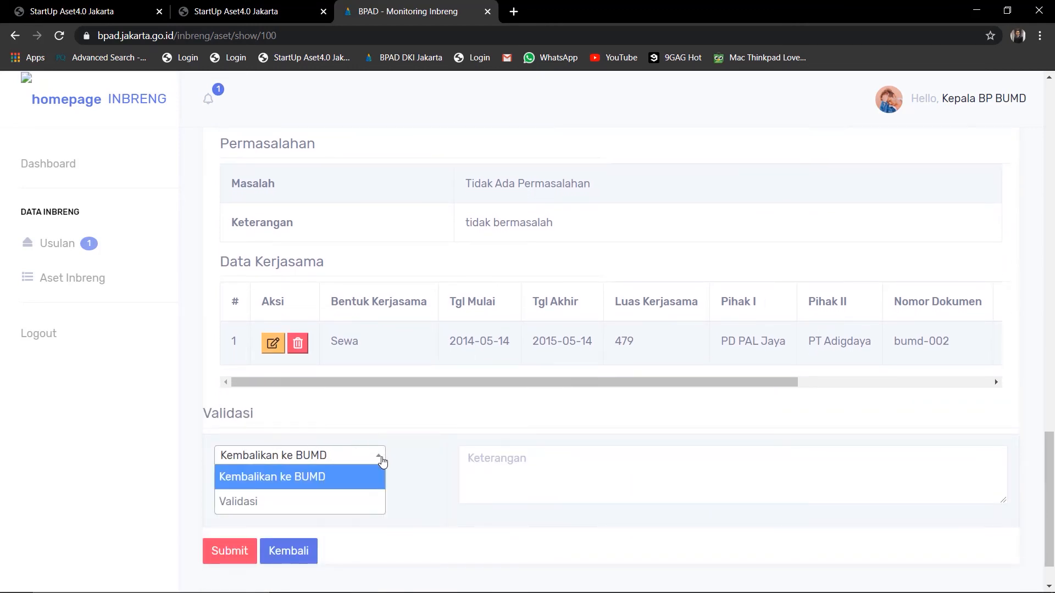
{"action": "left_click", "coordinate": [311, 502]}
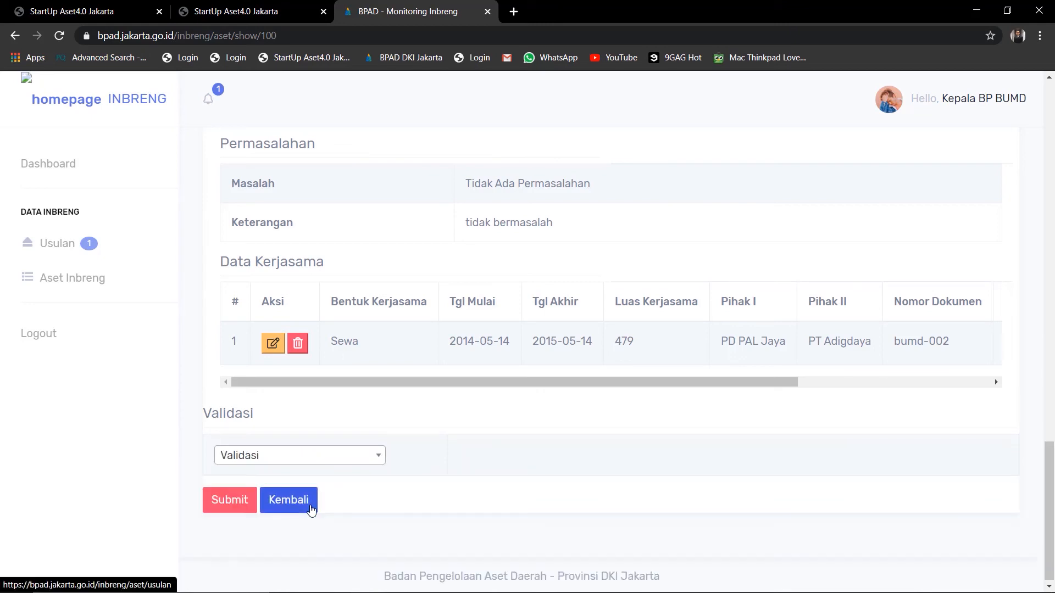
{"action": "left_click", "coordinate": [247, 507]}
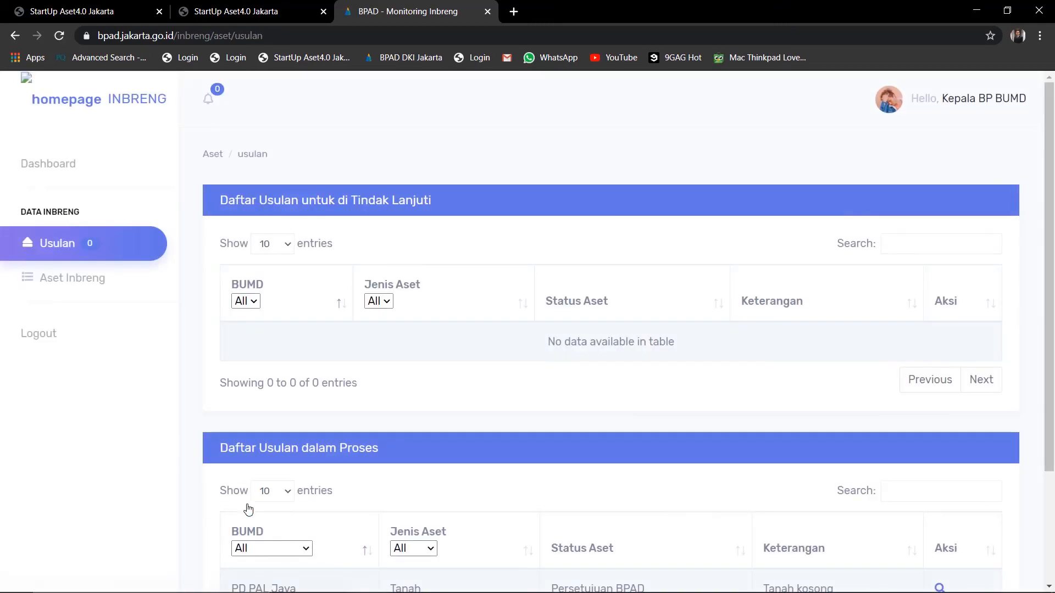
Log out of the Kepala BP BUMD account from the top-right account menu
{"action": "scroll", "coordinate": [248, 510], "scroll_direction": "down", "scroll_amount": 3}
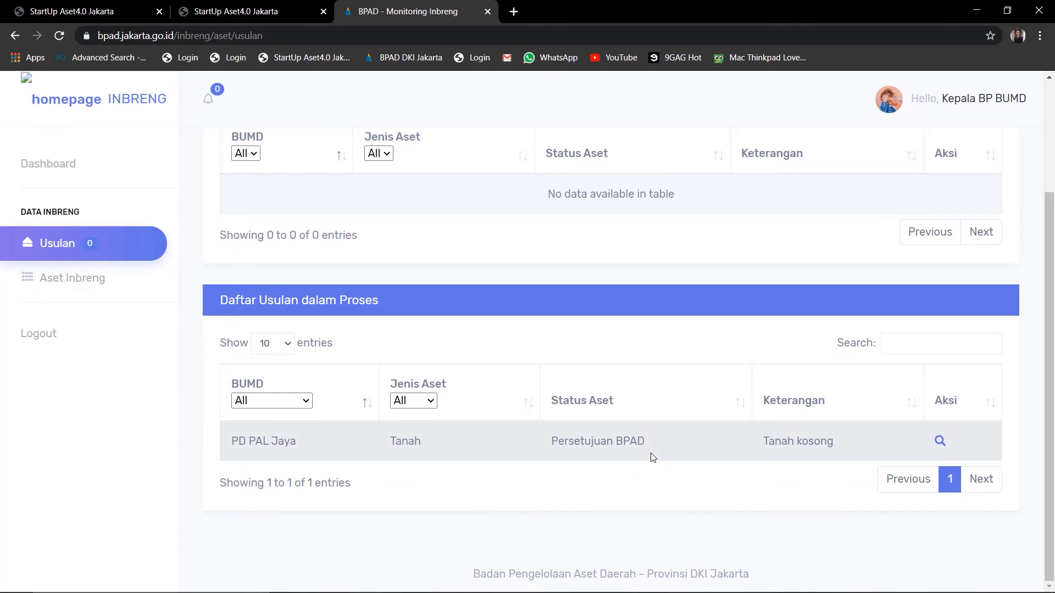
{"action": "left_click", "coordinate": [987, 97]}
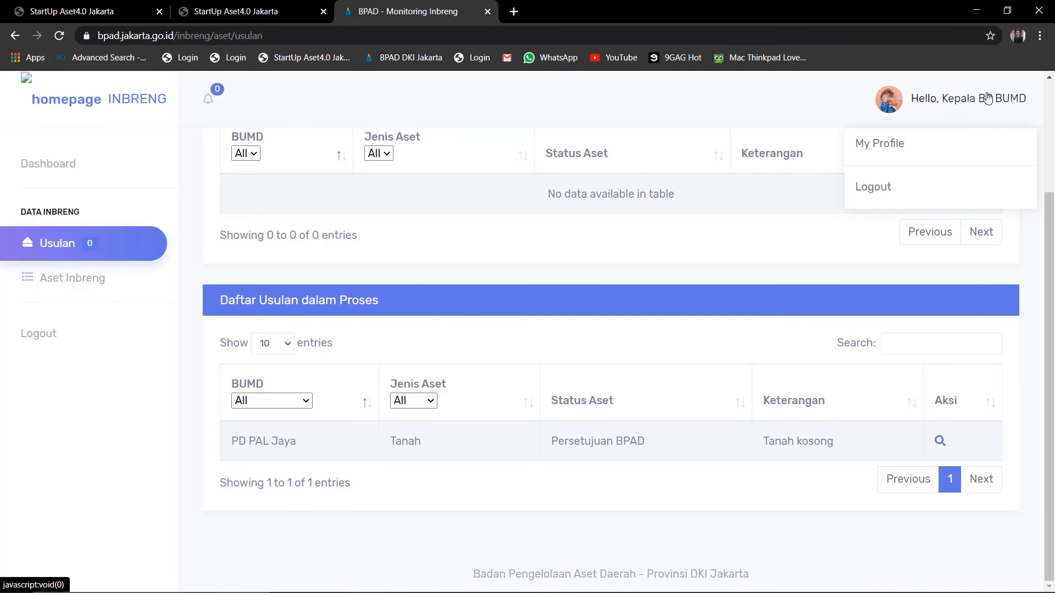
{"action": "left_click", "coordinate": [919, 188]}
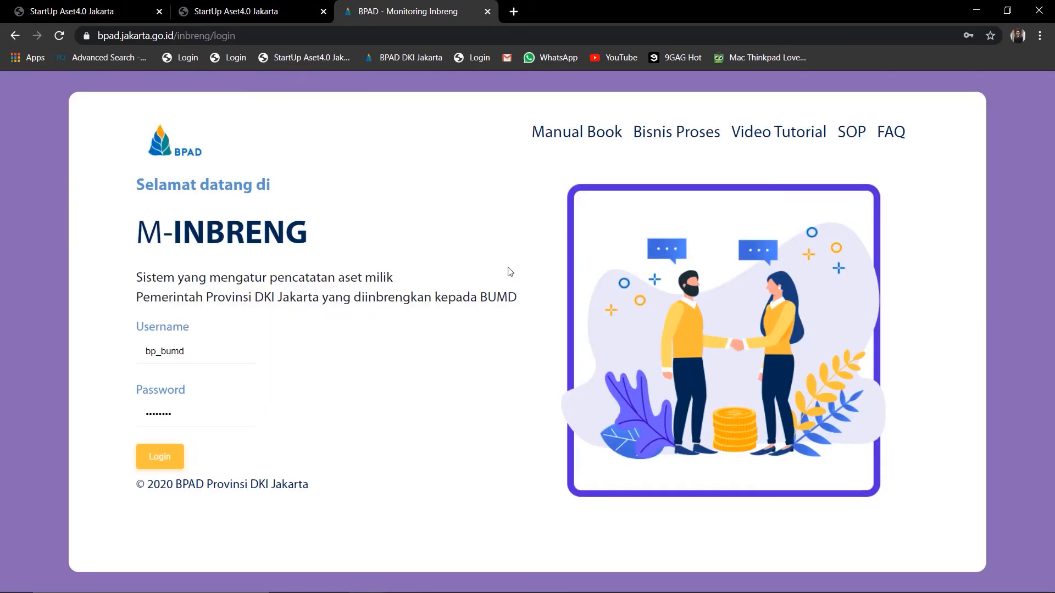
Sign in as pejabat_bpad with the account password and open the Usulan list
{"action": "double_click", "coordinate": [229, 350]}
{"action": "key", "text": "BackSpace"}
{"action": "type", "text": "peja"}
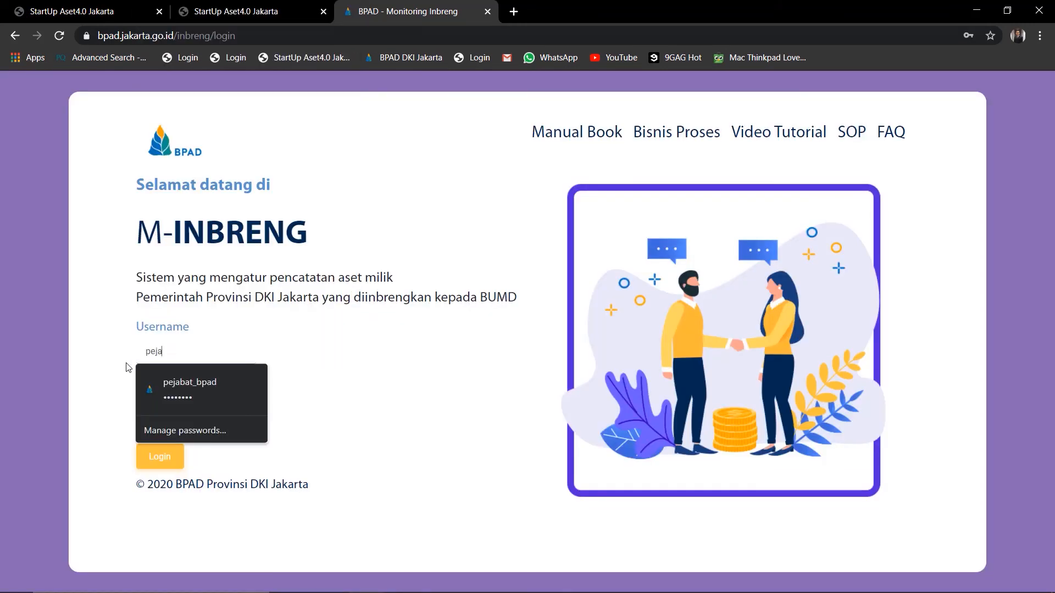
{"action": "type", "text": "bat_bpad"}
{"action": "left_click", "coordinate": [198, 403]}
{"action": "left_click_drag", "start_coordinate": [198, 410], "coordinate": [116, 413]}
{"action": "type", "text": "••"}
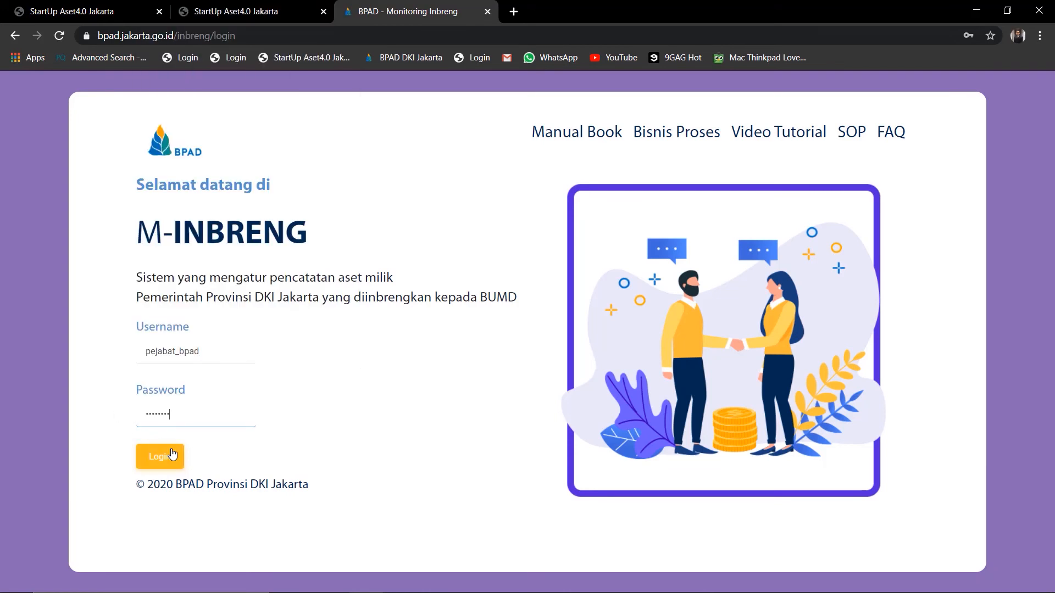
{"action": "left_click", "coordinate": [172, 454]}
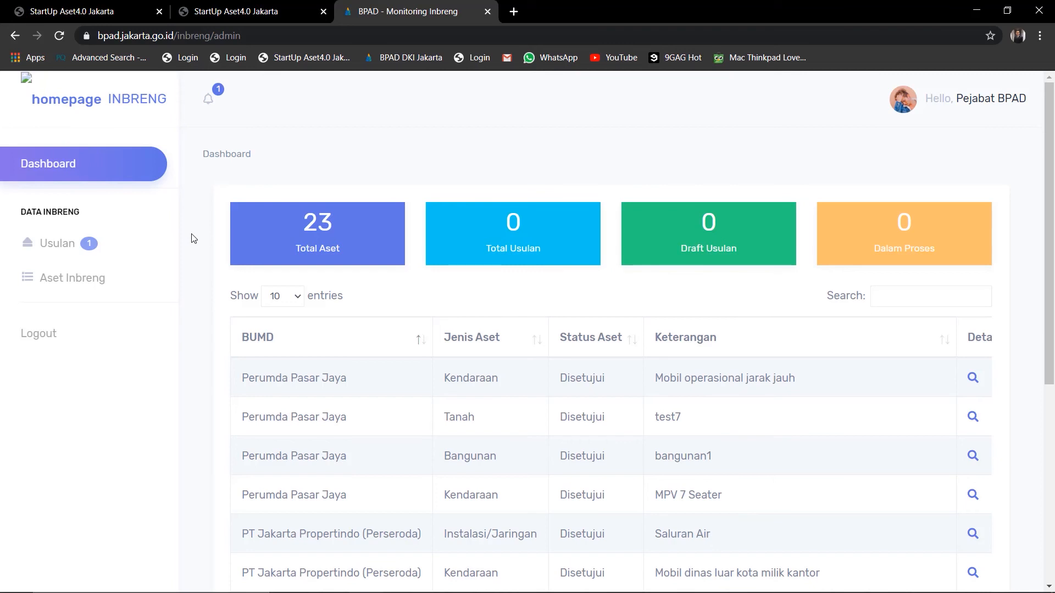
{"action": "left_click", "coordinate": [59, 246]}
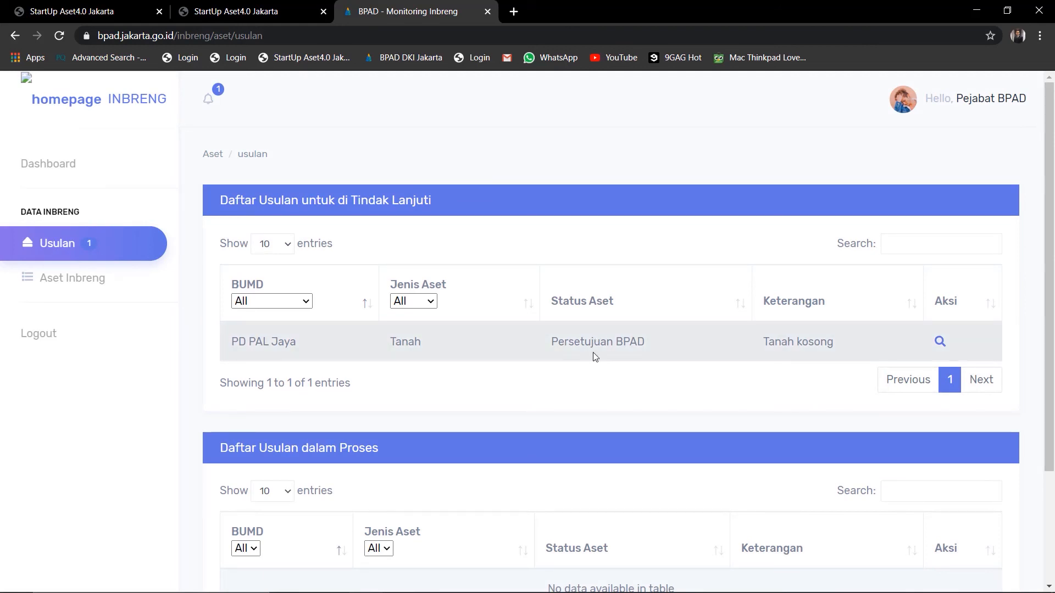
Open the PD PAL Jaya Tanah proposal and submit the Persetujuan decision 'Setujui'
{"action": "left_click", "coordinate": [941, 345]}
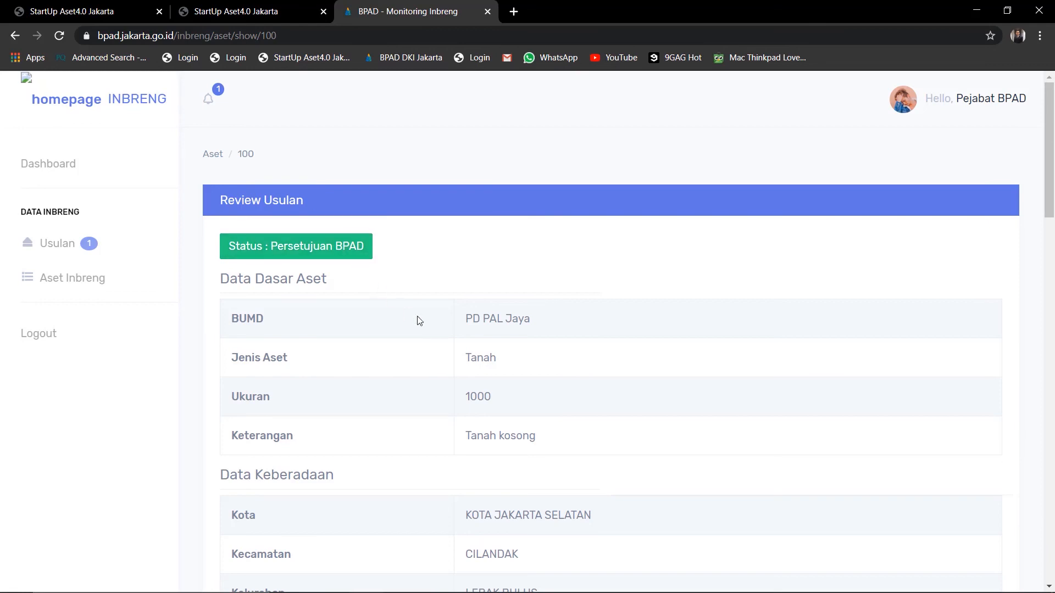
{"action": "scroll", "coordinate": [473, 360], "scroll_direction": "down", "scroll_amount": 5}
{"action": "scroll", "coordinate": [476, 365], "scroll_direction": "down", "scroll_amount": 8}
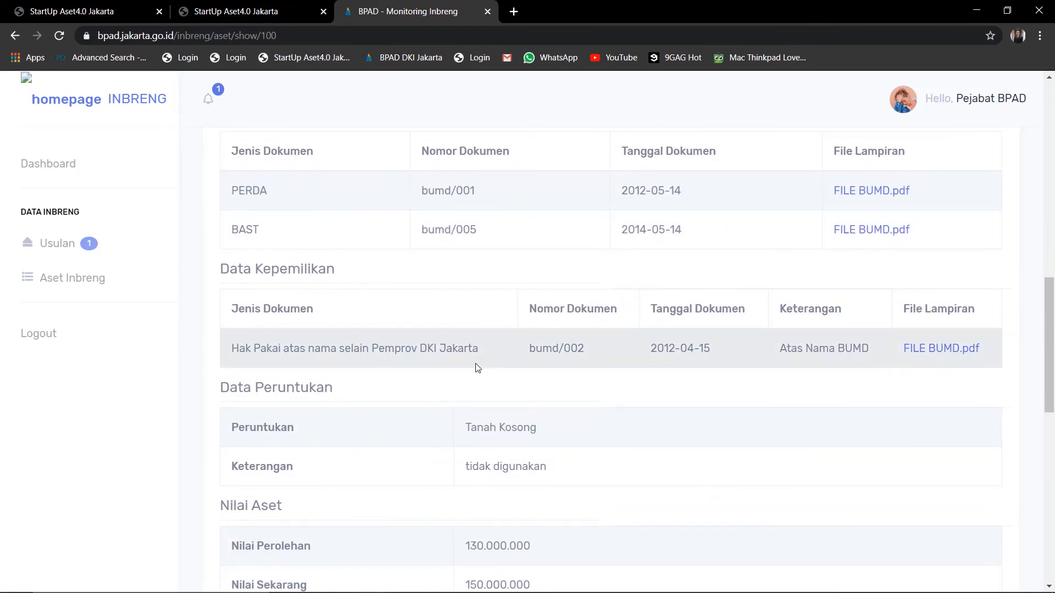
{"action": "scroll", "coordinate": [475, 389], "scroll_direction": "down", "scroll_amount": 5}
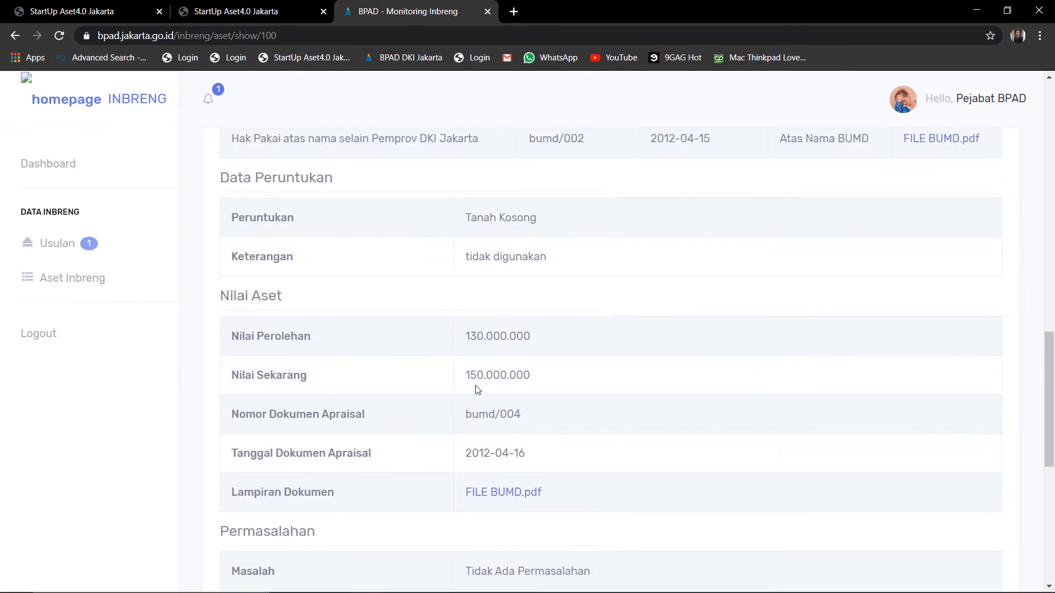
{"action": "scroll", "coordinate": [476, 389], "scroll_direction": "down", "scroll_amount": 6}
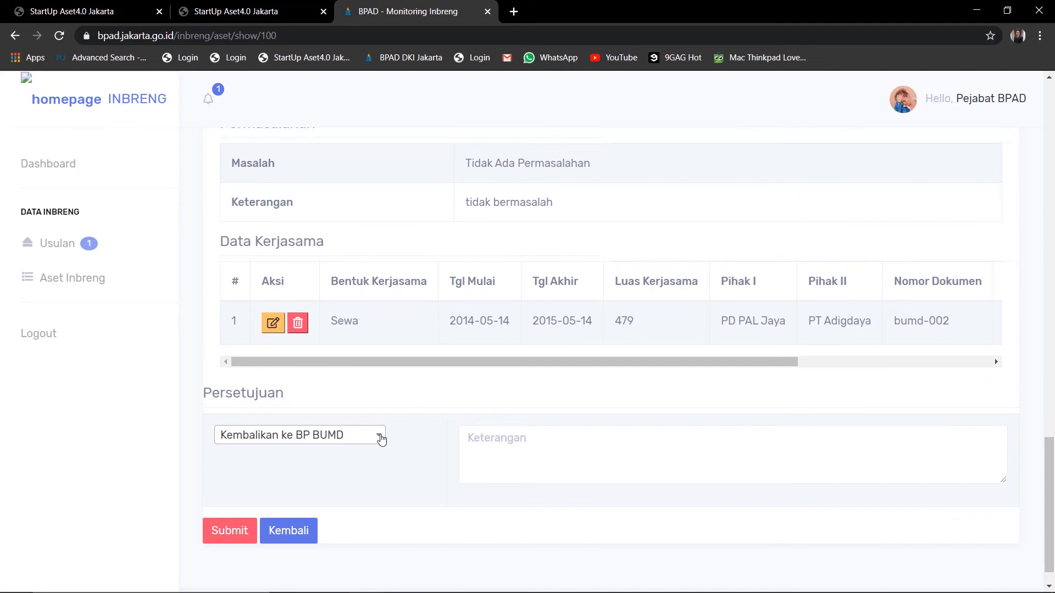
{"action": "left_click", "coordinate": [380, 438]}
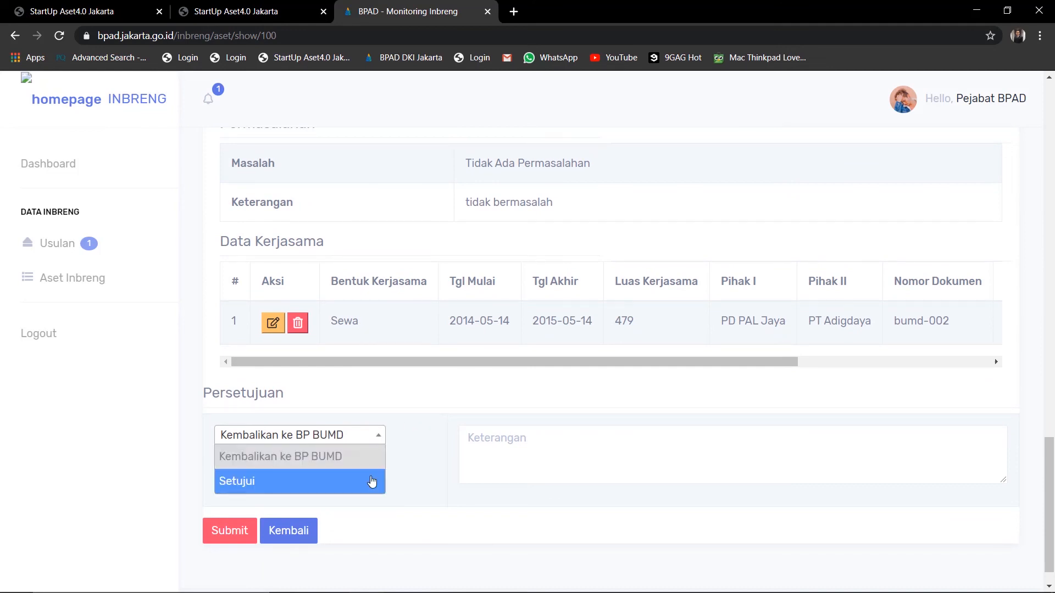
{"action": "left_click", "coordinate": [372, 482]}
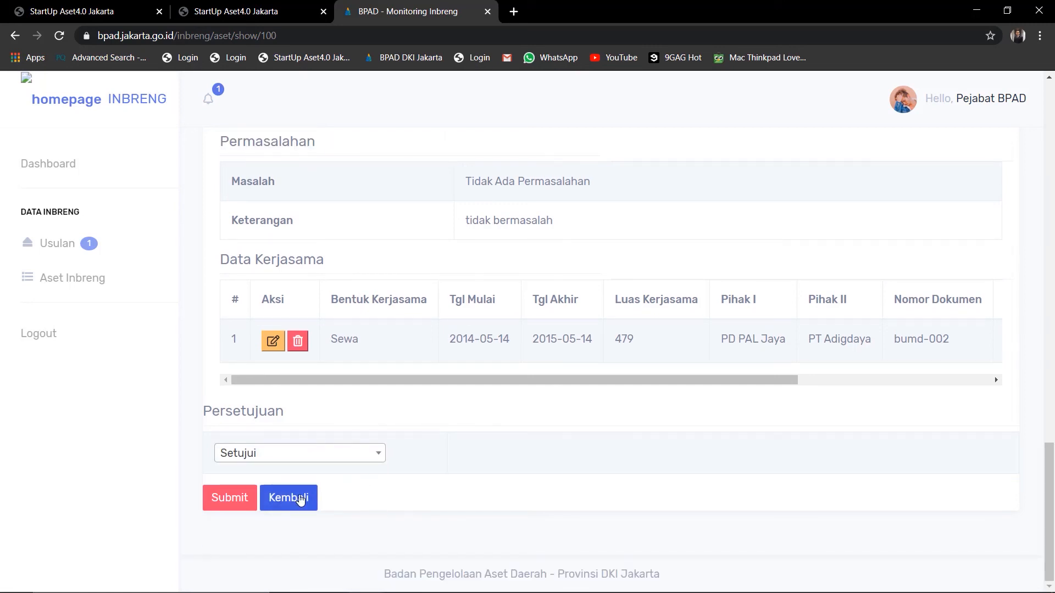
{"action": "left_click", "coordinate": [240, 508]}
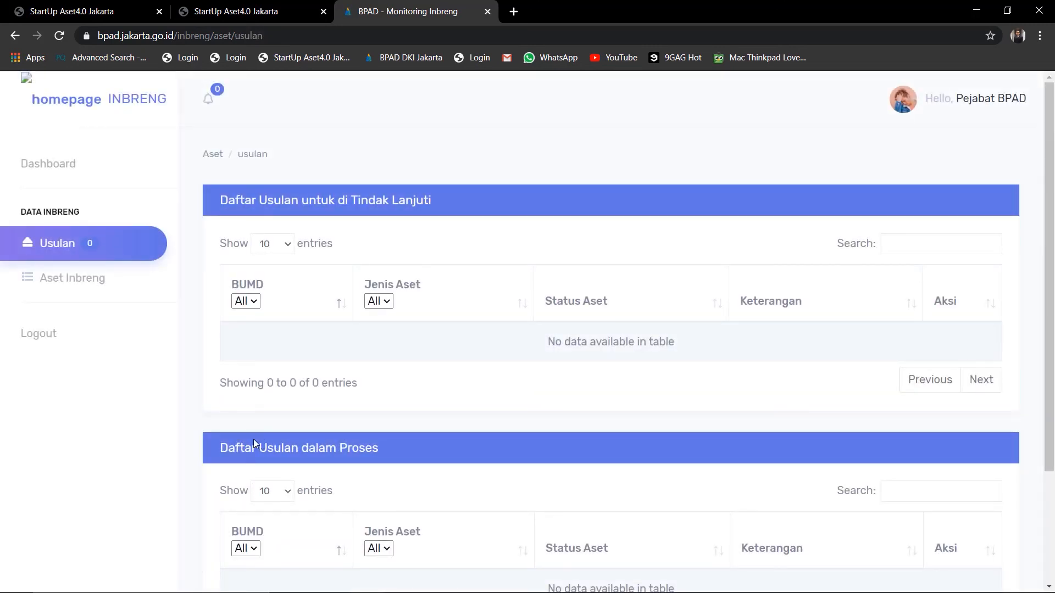
Open the PD PAL Jaya Tanah asset's details from the Aset Inbreng list
{"action": "scroll", "coordinate": [261, 398], "scroll_direction": "down", "scroll_amount": 1}
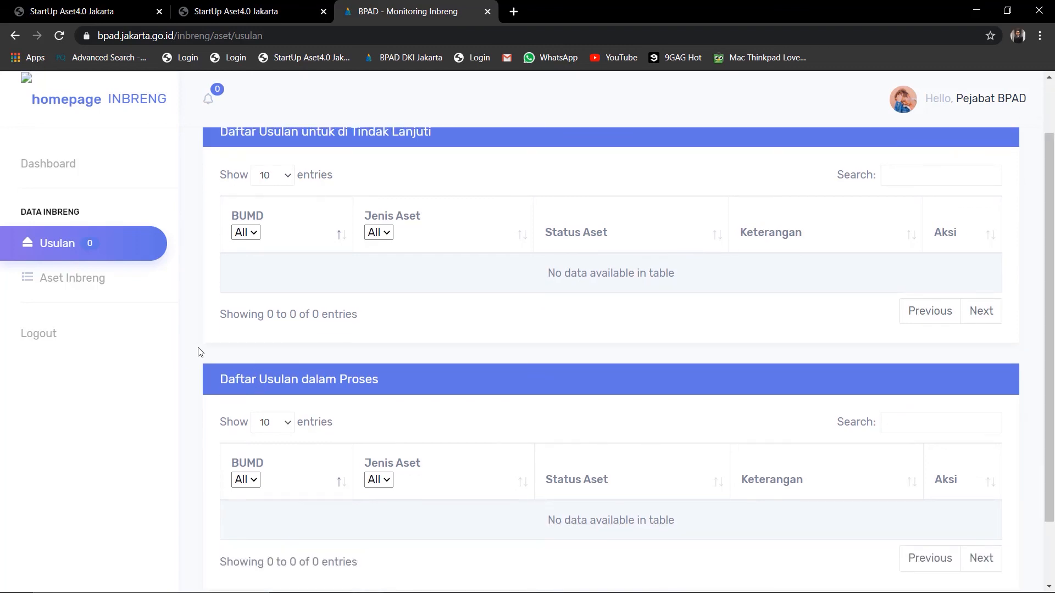
{"action": "left_click", "coordinate": [92, 292]}
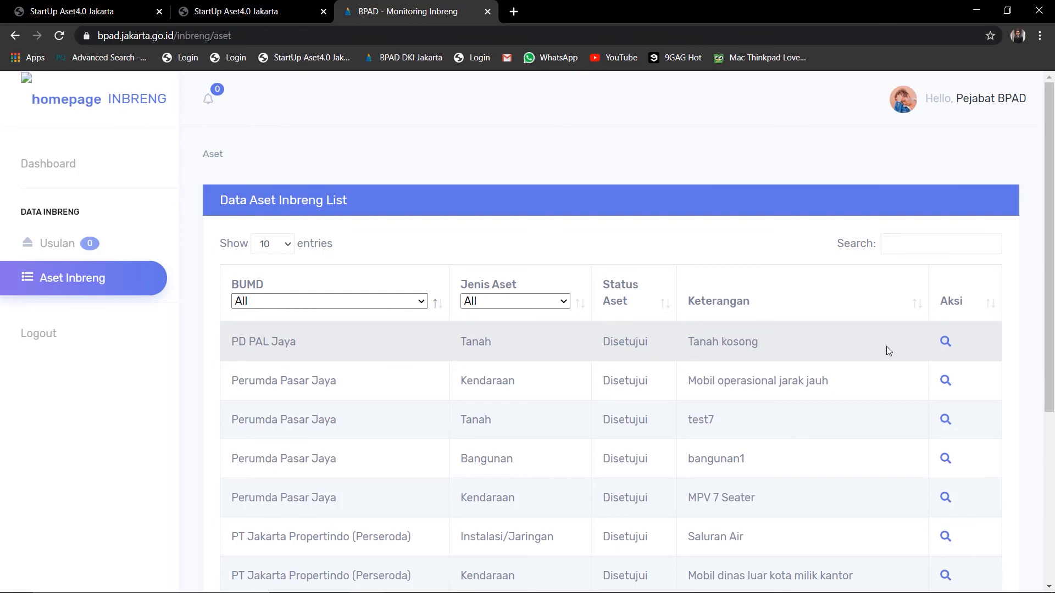
{"action": "left_click", "coordinate": [941, 345]}
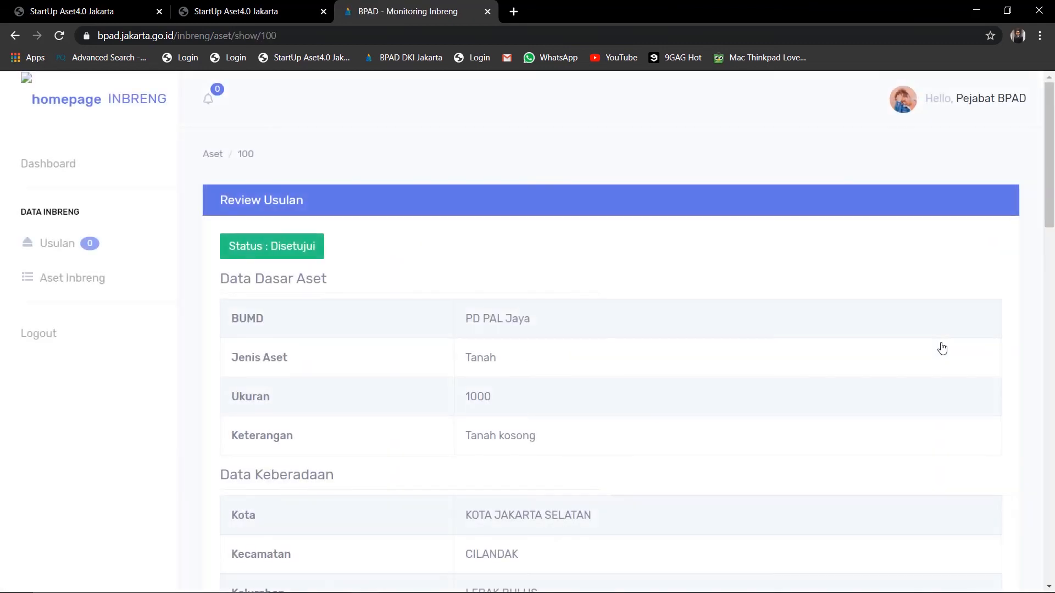